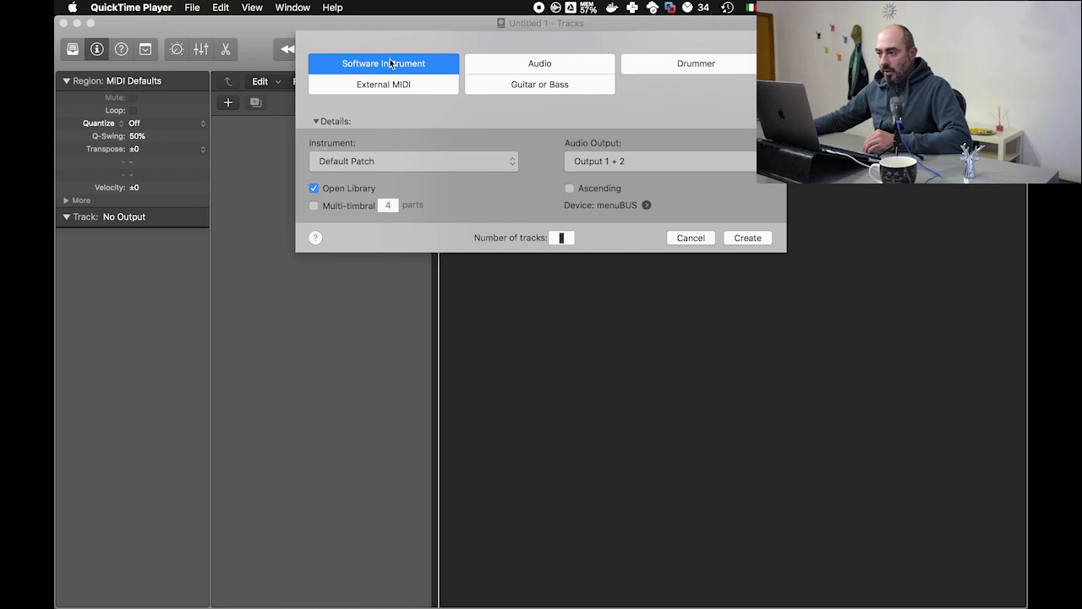
Step: Create a software instrument track and set its E-Piano slot to No Plug-in, leaving an empty Inst 1
{"action": "left_click", "coordinate": [749, 239]}
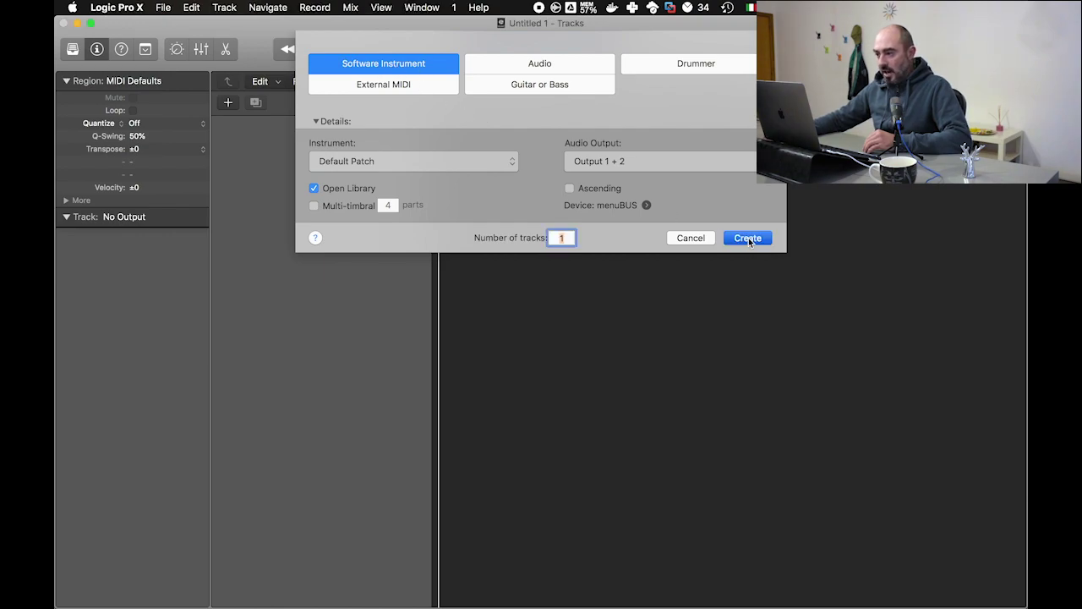
{"action": "left_click", "coordinate": [748, 239]}
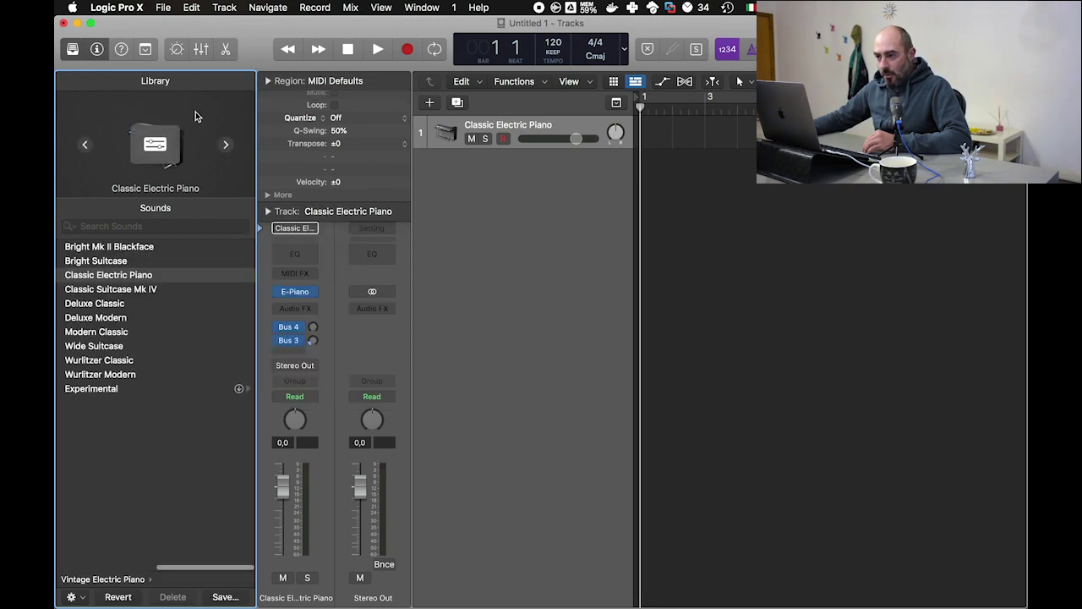
{"action": "left_click", "coordinate": [74, 50]}
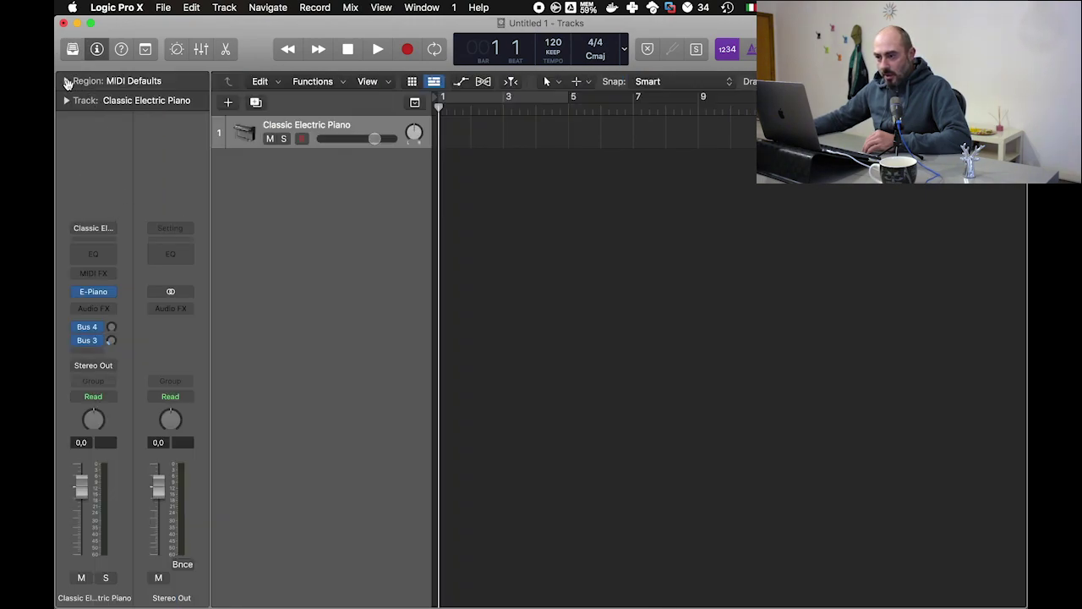
{"action": "left_click", "coordinate": [112, 291]}
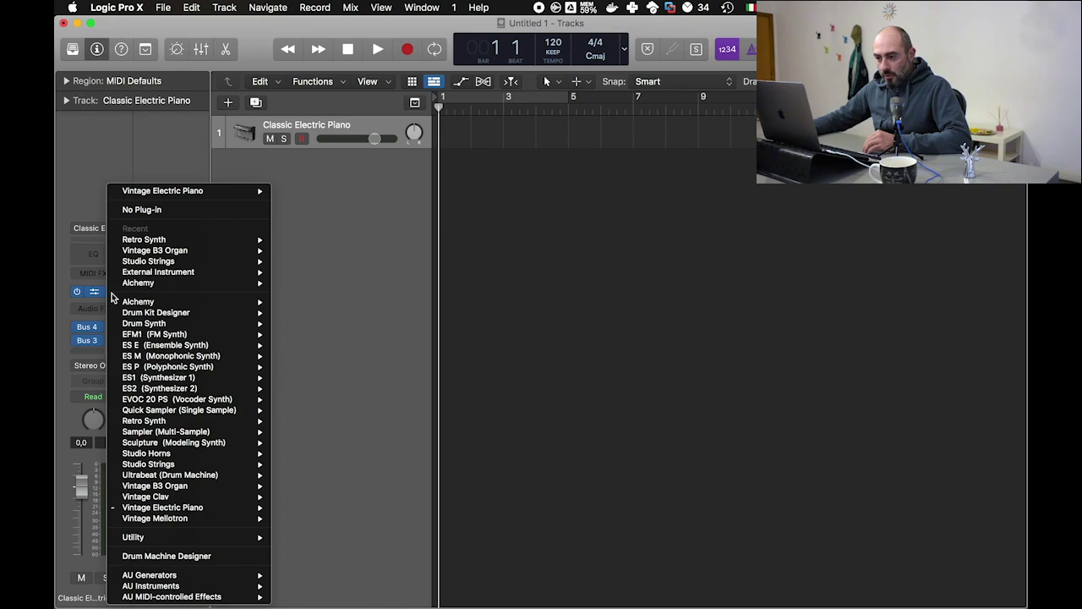
{"action": "left_click", "coordinate": [144, 211]}
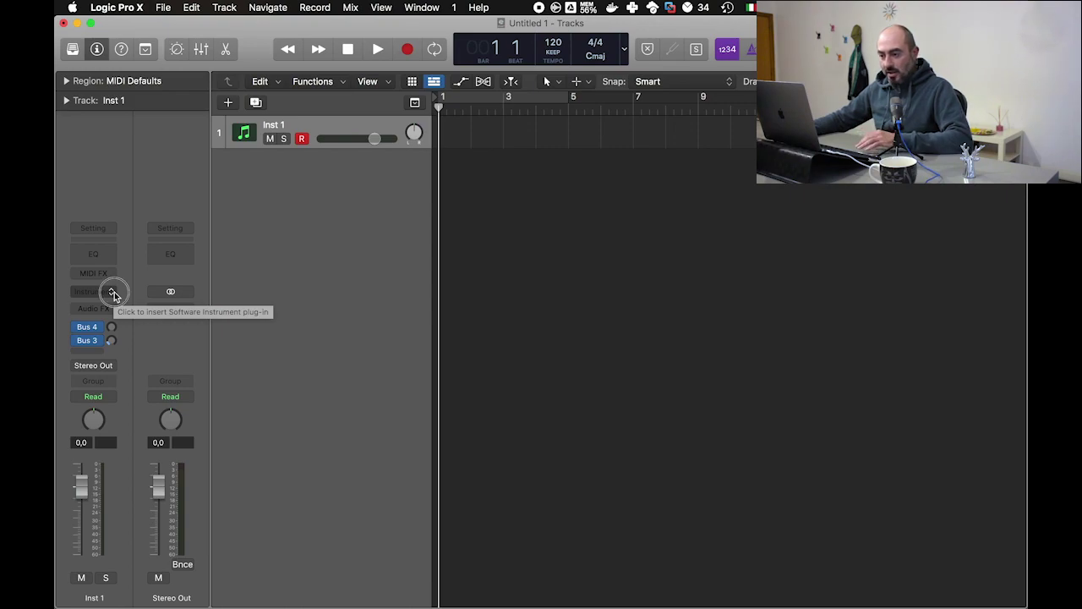
Step: Insert a mono External Instrument (Utility) into Inst 1's instrument slot
{"action": "left_click", "coordinate": [113, 291]}
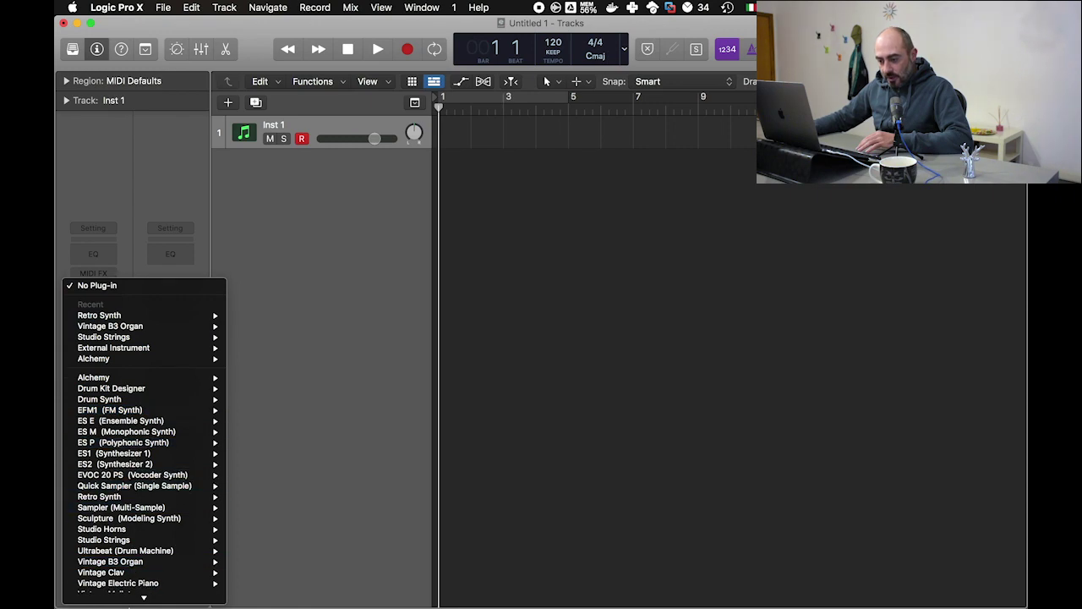
{"action": "scroll", "coordinate": [133, 455], "scroll_direction": "down", "scroll_amount": 5}
{"action": "mouse_move", "coordinate": [131, 575]}
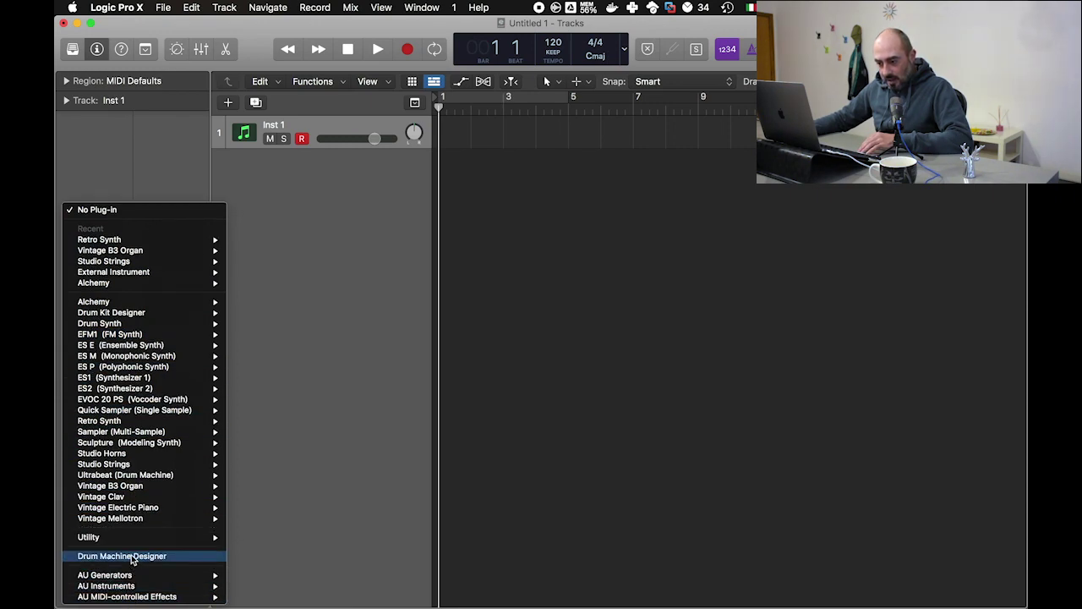
{"action": "mouse_move", "coordinate": [128, 539]}
{"action": "mouse_move", "coordinate": [271, 541]}
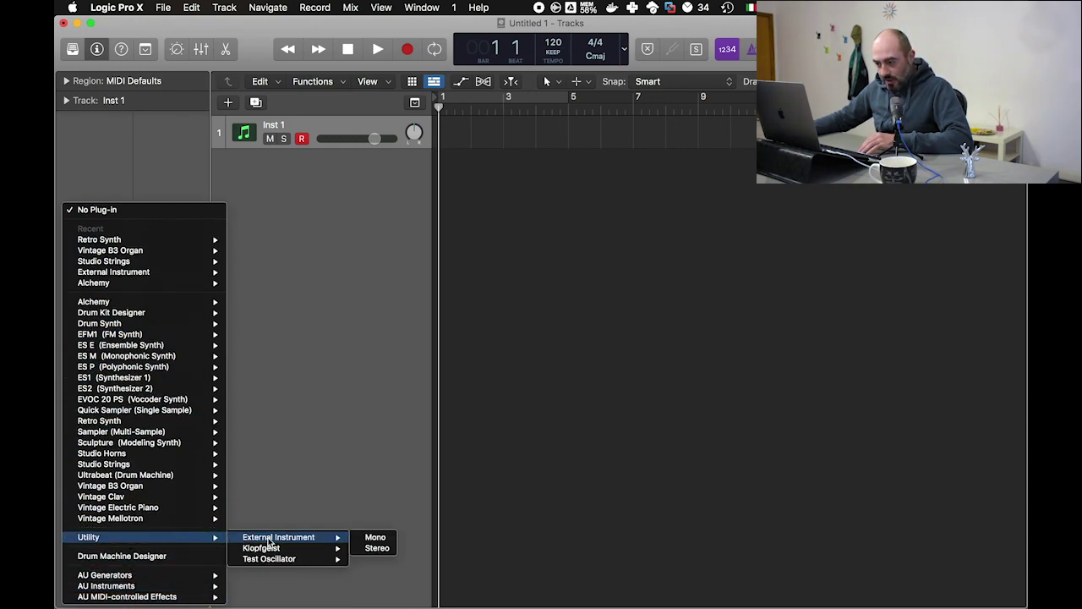
{"action": "left_click", "coordinate": [379, 539]}
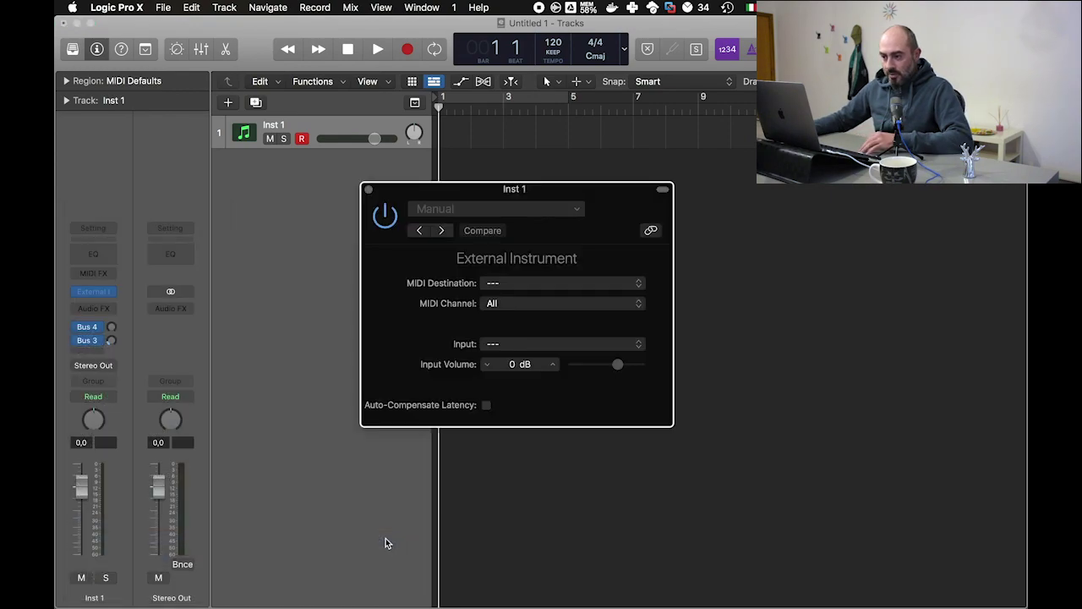
Step: Set the External Instrument's MIDI destination to IAC Driver Bus 1 and close it
{"action": "left_click", "coordinate": [510, 283]}
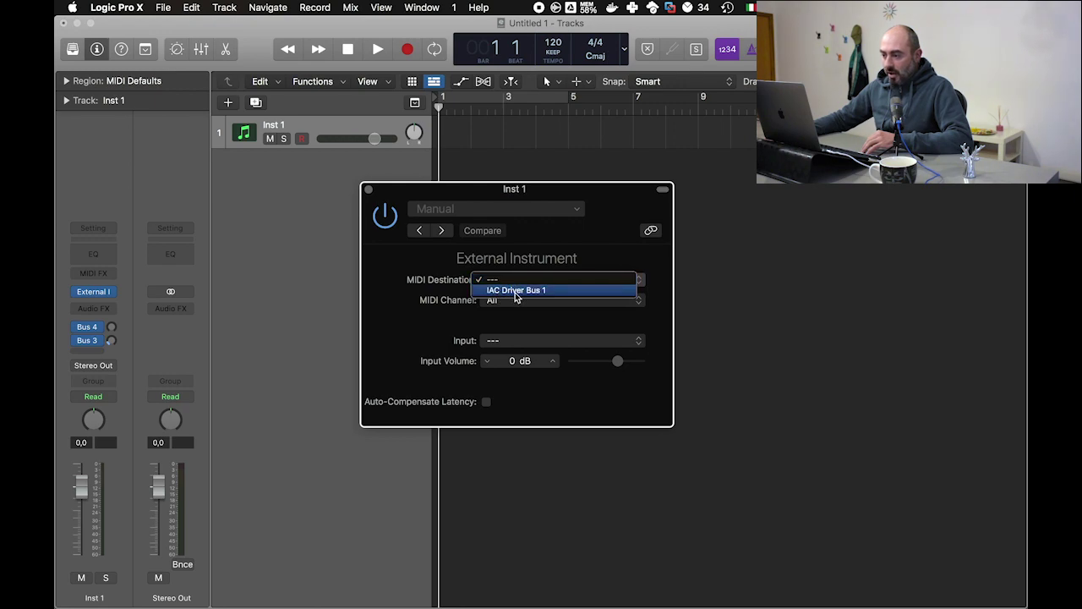
{"action": "left_click", "coordinate": [518, 291]}
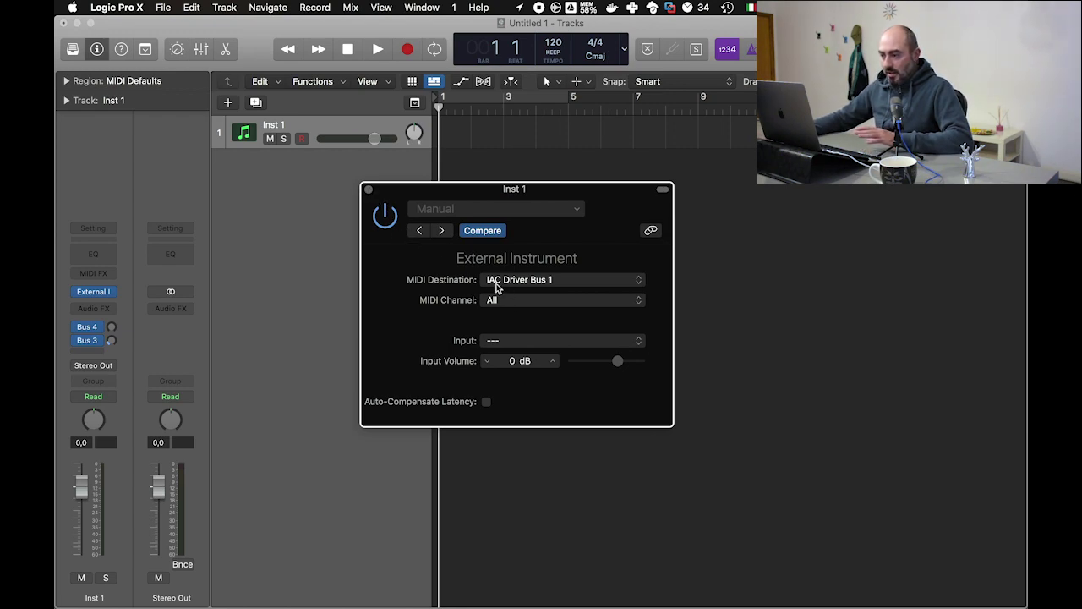
{"action": "left_click", "coordinate": [369, 189]}
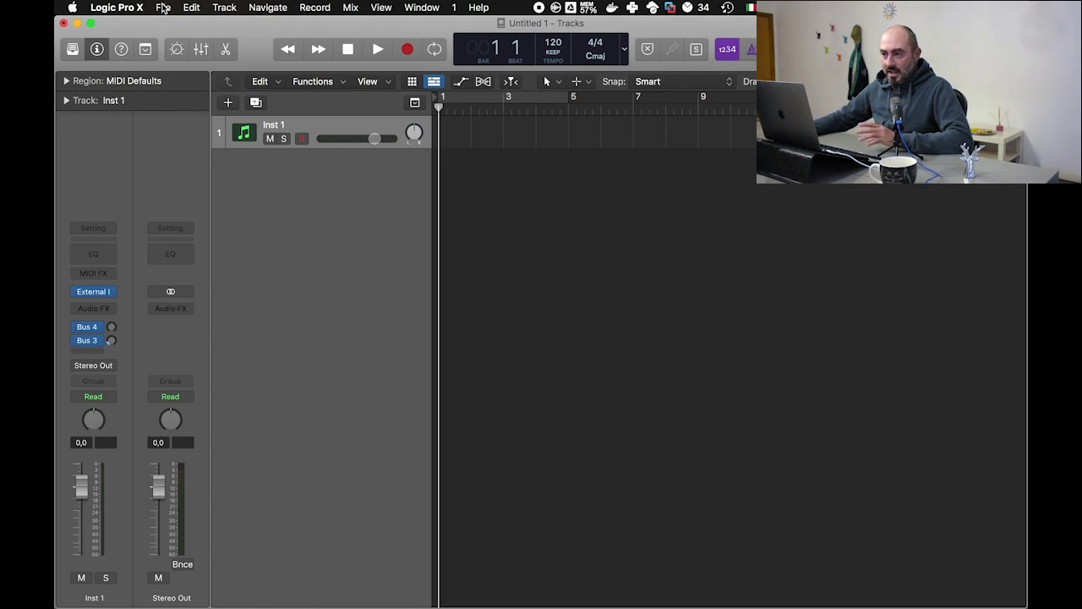
Step: Tick 'Auto demix by channel if multitrack recording' in the project's Recording settings
{"action": "left_click", "coordinate": [163, 7]}
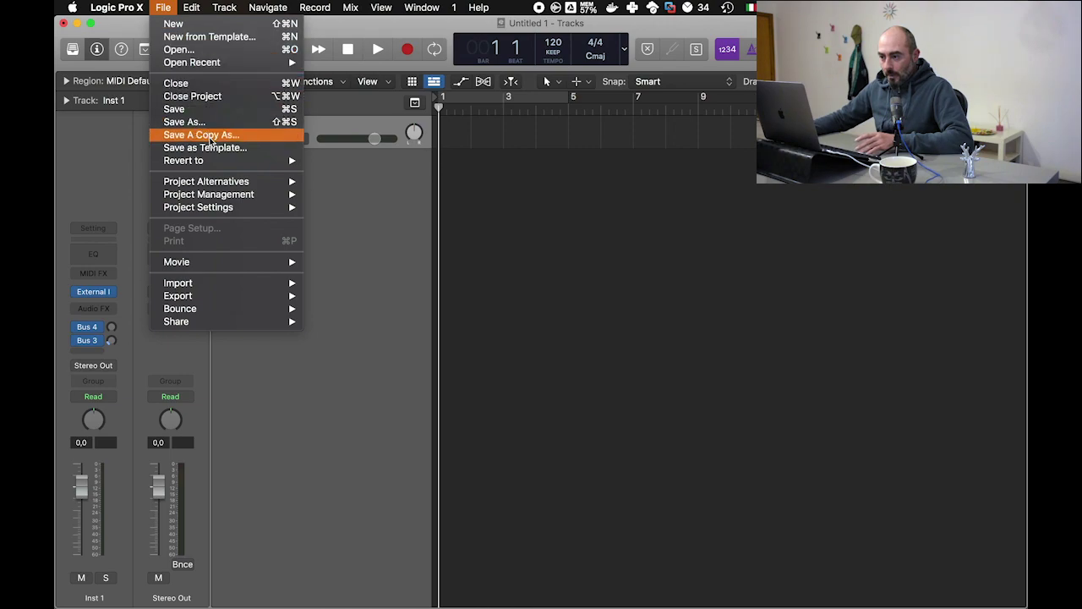
{"action": "mouse_move", "coordinate": [246, 212]}
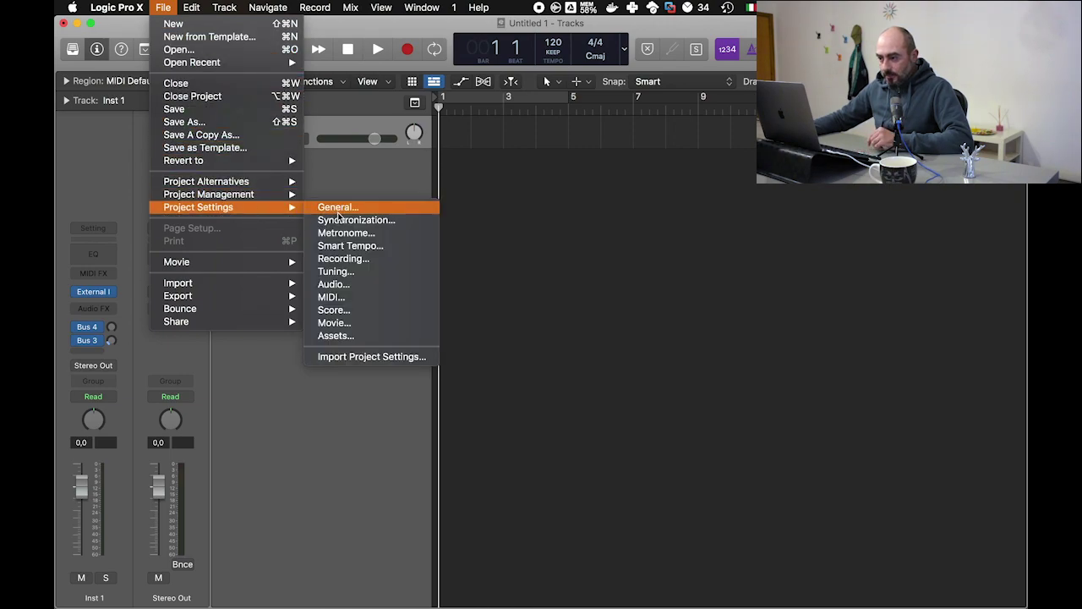
{"action": "left_click", "coordinate": [354, 258]}
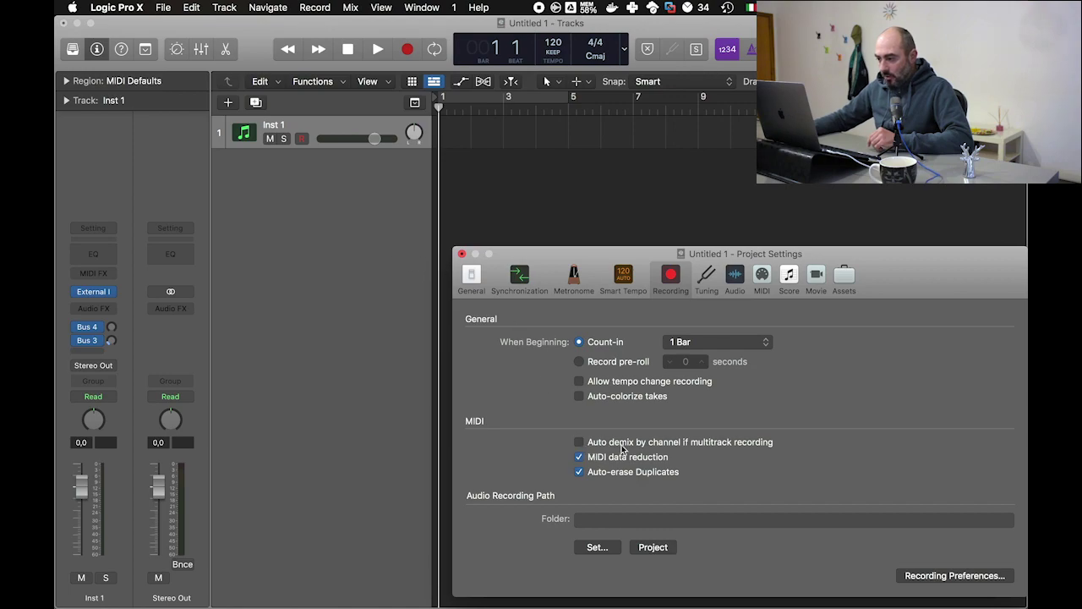
{"action": "left_click", "coordinate": [579, 442]}
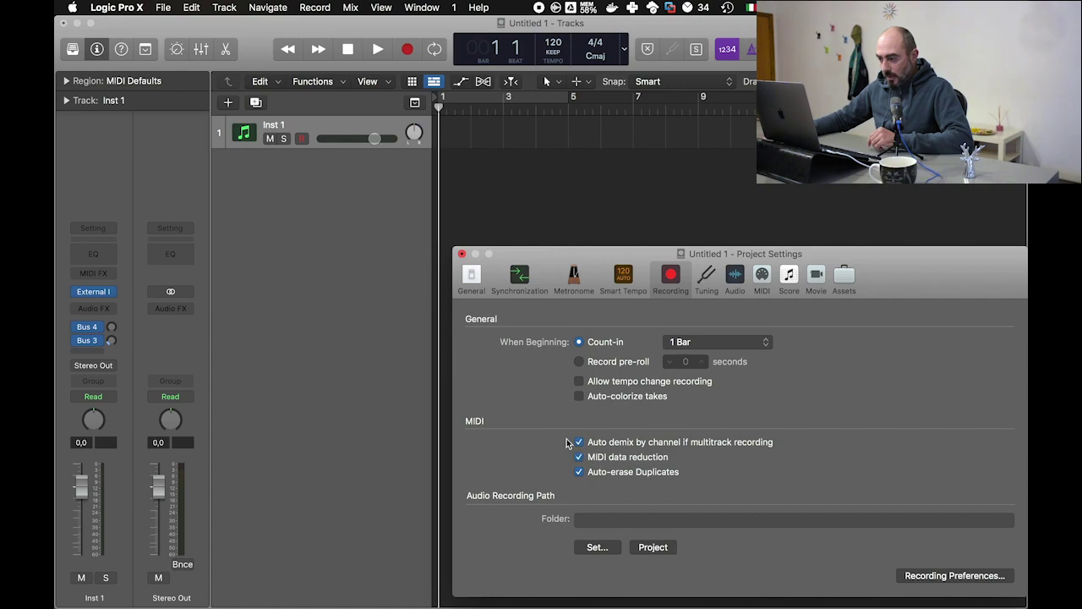
{"action": "left_click", "coordinate": [463, 254]}
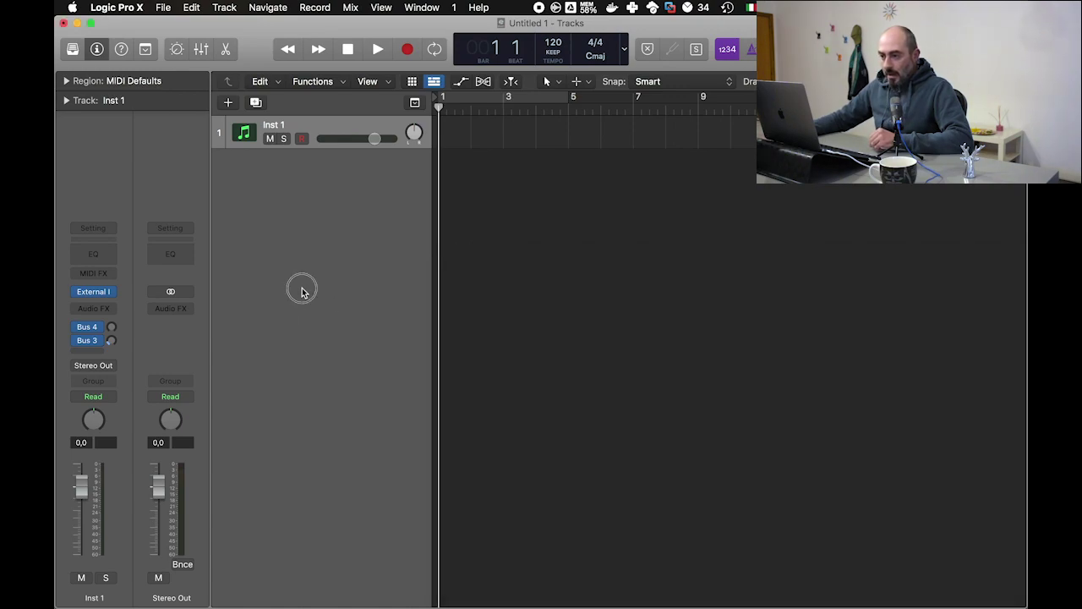
Step: Add a new software instrument track loaded with Retro Synth in stereo
{"action": "left_click", "coordinate": [224, 8]}
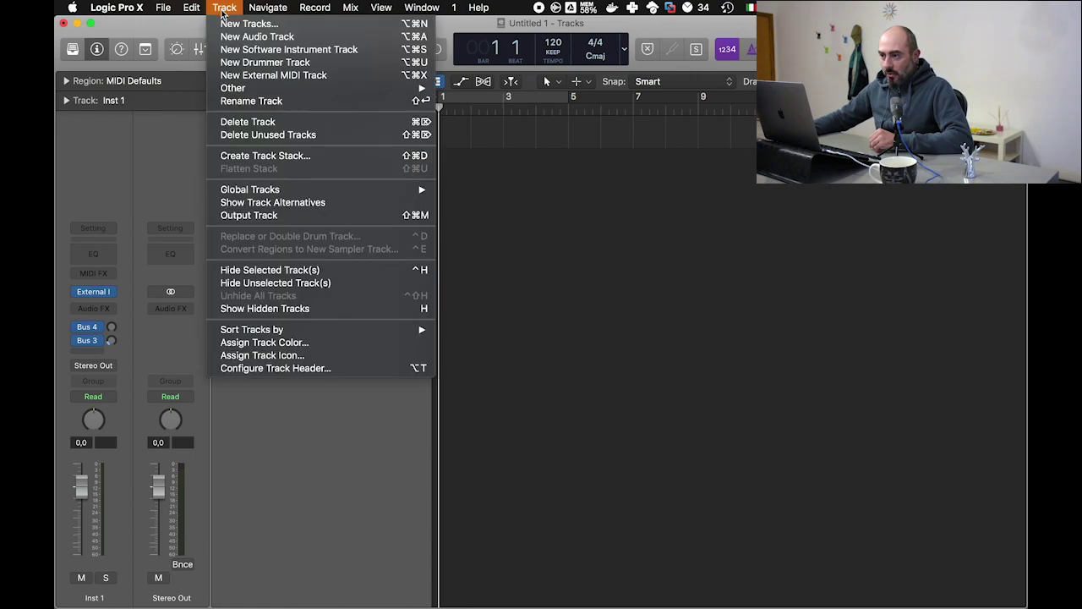
{"action": "left_click", "coordinate": [253, 49]}
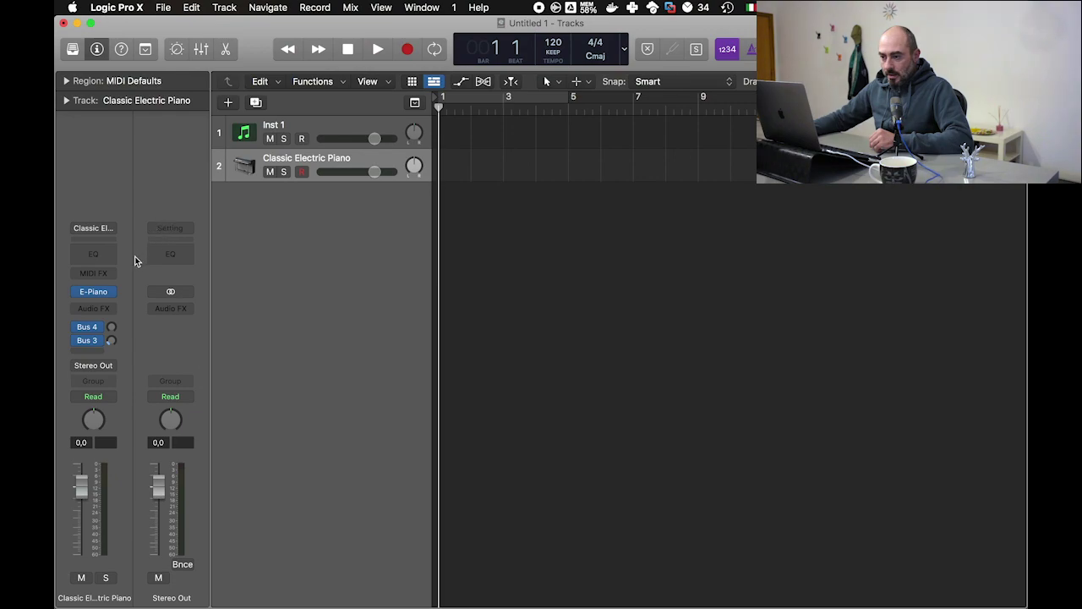
{"action": "left_click", "coordinate": [110, 292]}
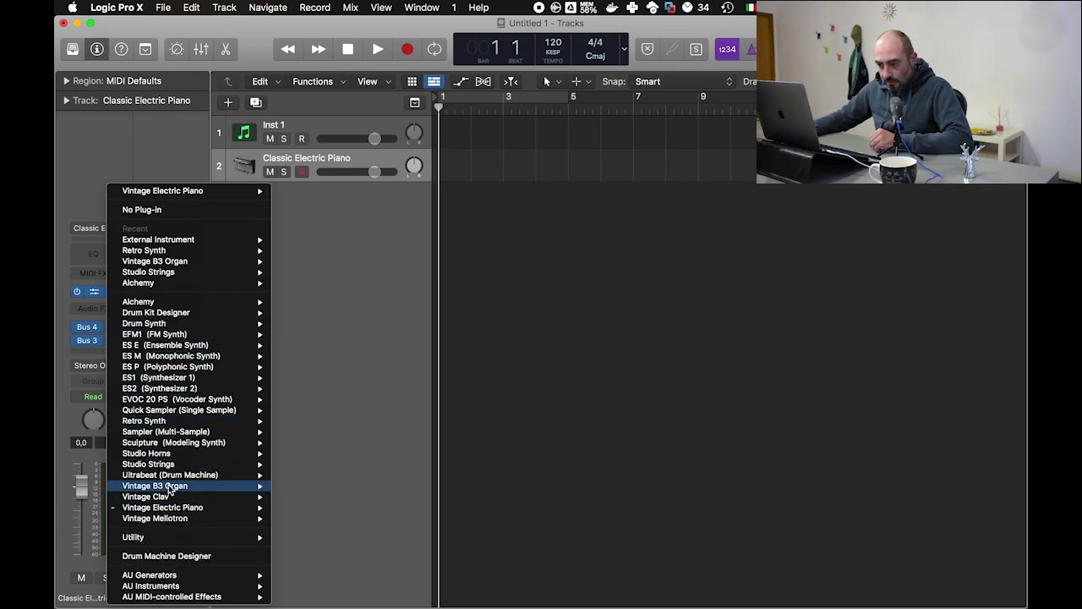
{"action": "left_click", "coordinate": [165, 423]}
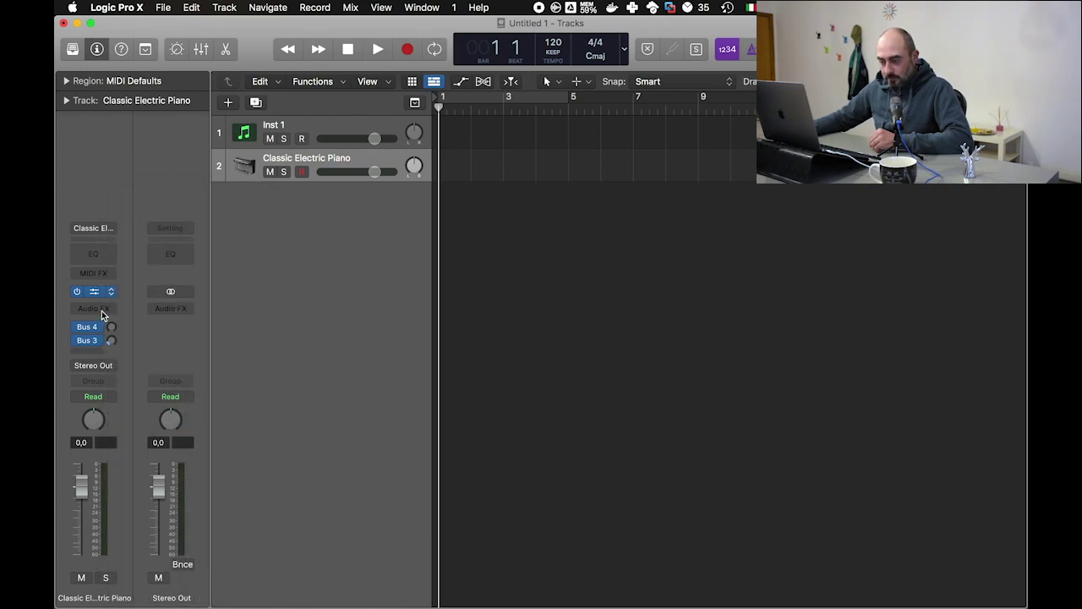
Step: Load the 03 Synth Bass > Eighties Bass preset in Retro Synth and close the plug-in
{"action": "left_click_drag", "start_coordinate": [433, 209], "coordinate": [294, 107]}
{"action": "left_click", "coordinate": [368, 129]}
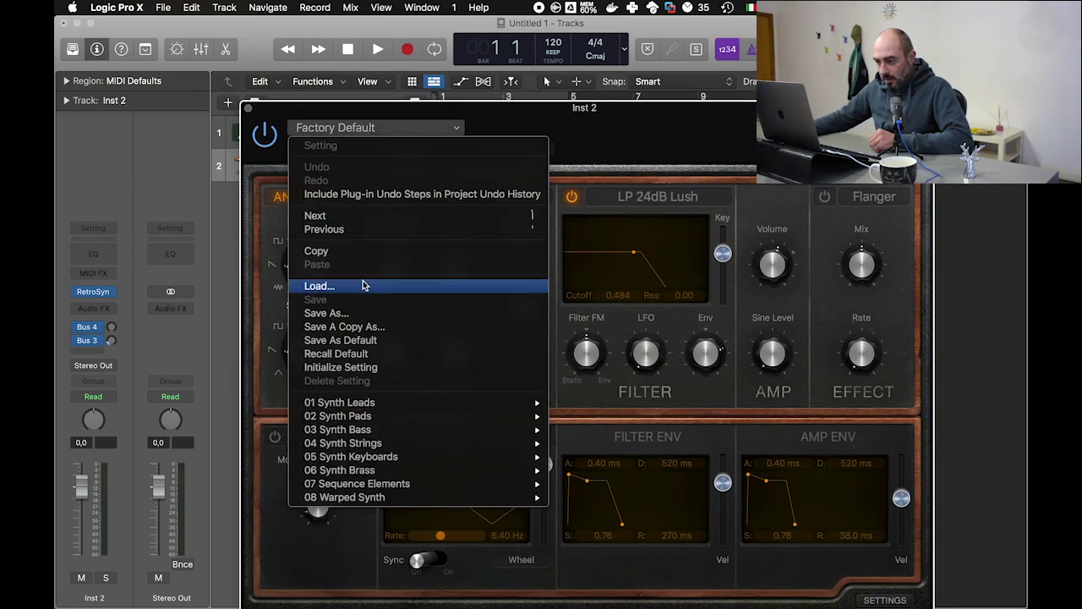
{"action": "mouse_move", "coordinate": [391, 434]}
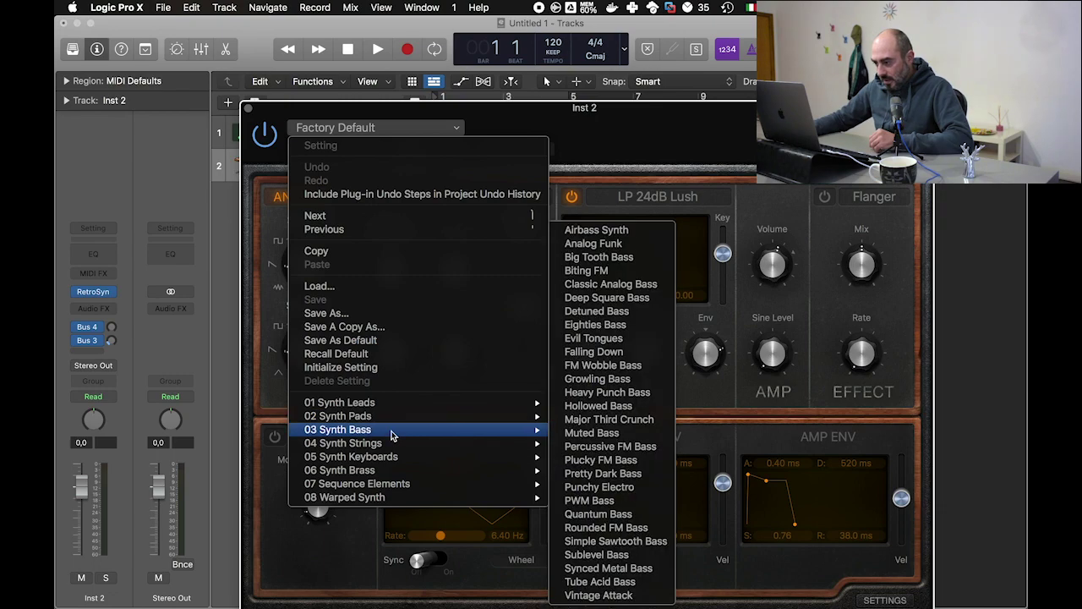
{"action": "left_click", "coordinate": [622, 327]}
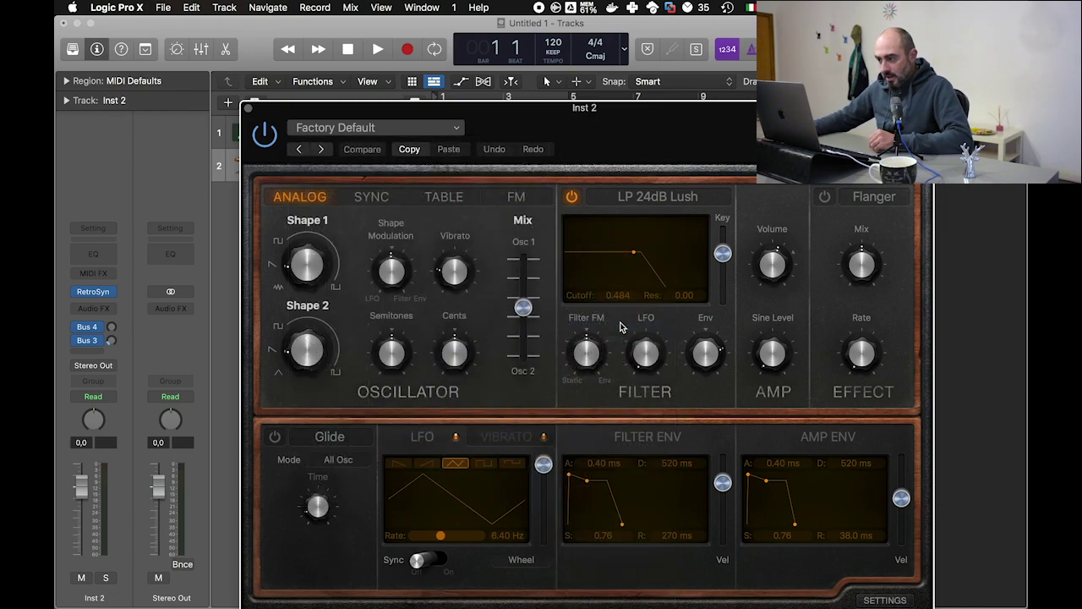
{"action": "left_click", "coordinate": [251, 110]}
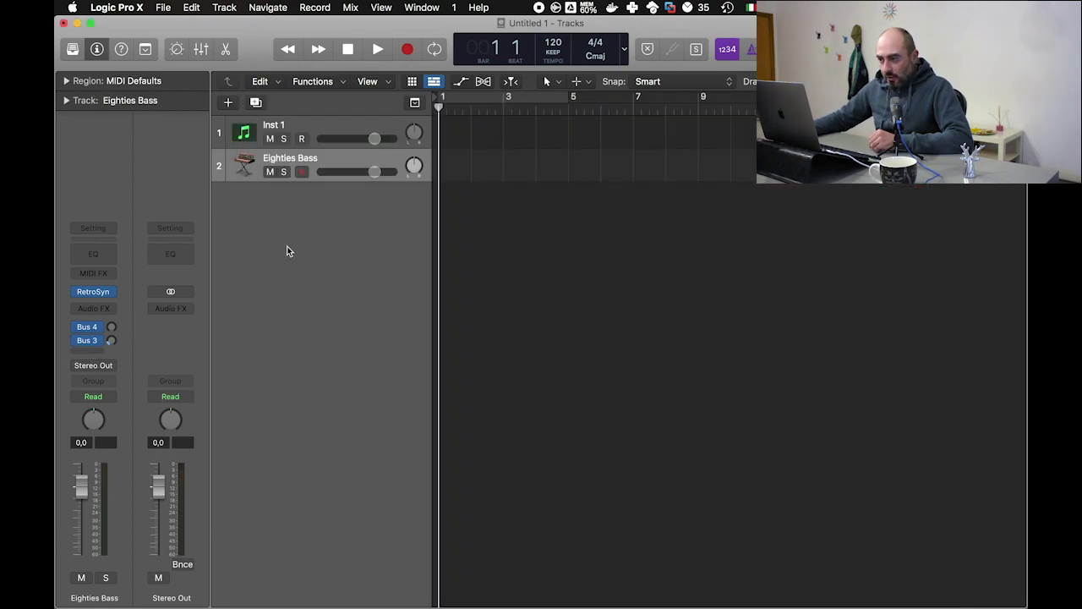
Step: Add a third software instrument track (Classic Electric Piano), then select Inst 1
{"action": "left_click", "coordinate": [224, 8]}
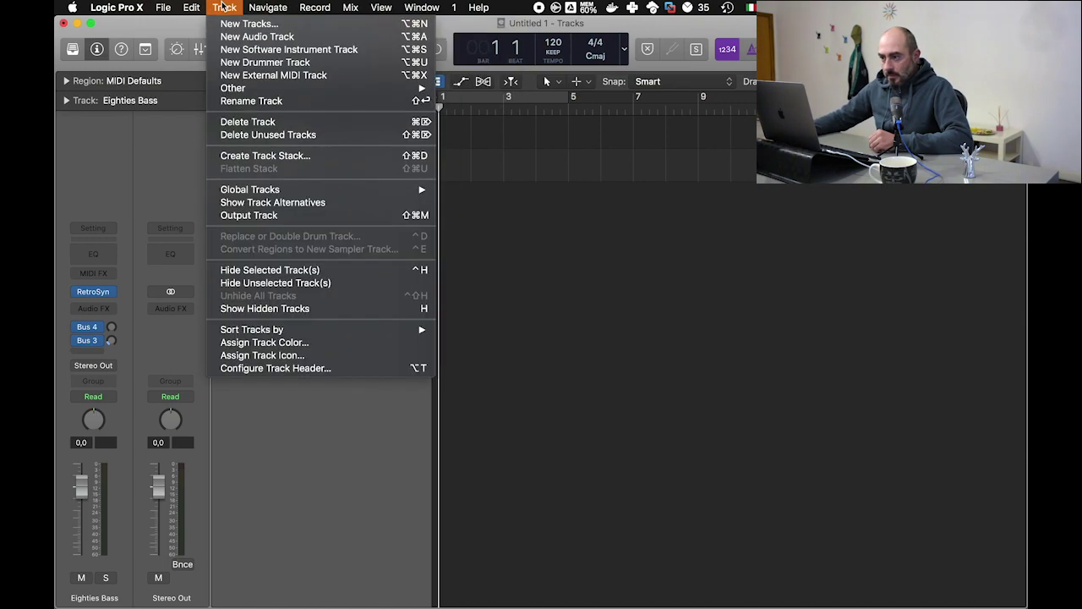
{"action": "left_click", "coordinate": [239, 51]}
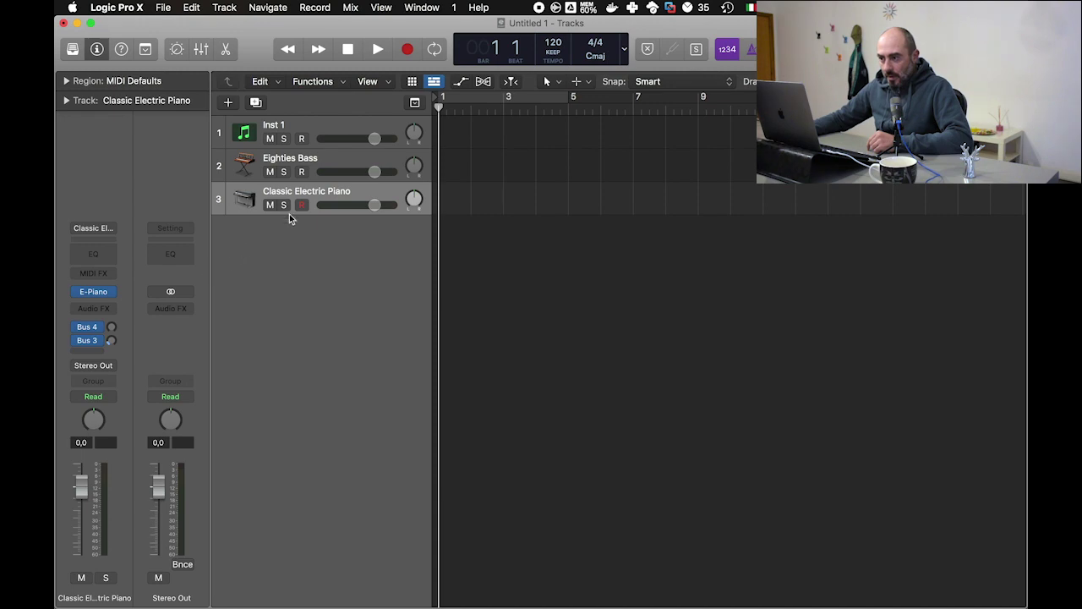
{"action": "left_click", "coordinate": [319, 127]}
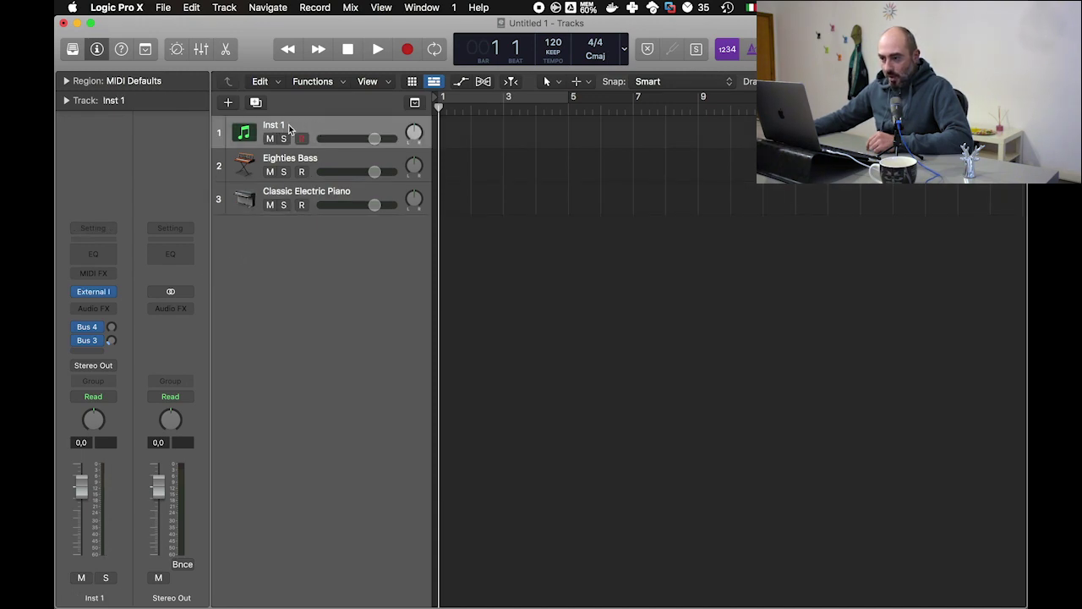
Step: Load HoRNet HatefishRhyGenerator into Inst 1's MIDI FX slot
{"action": "left_click", "coordinate": [101, 279]}
{"action": "mouse_move", "coordinate": [142, 401]}
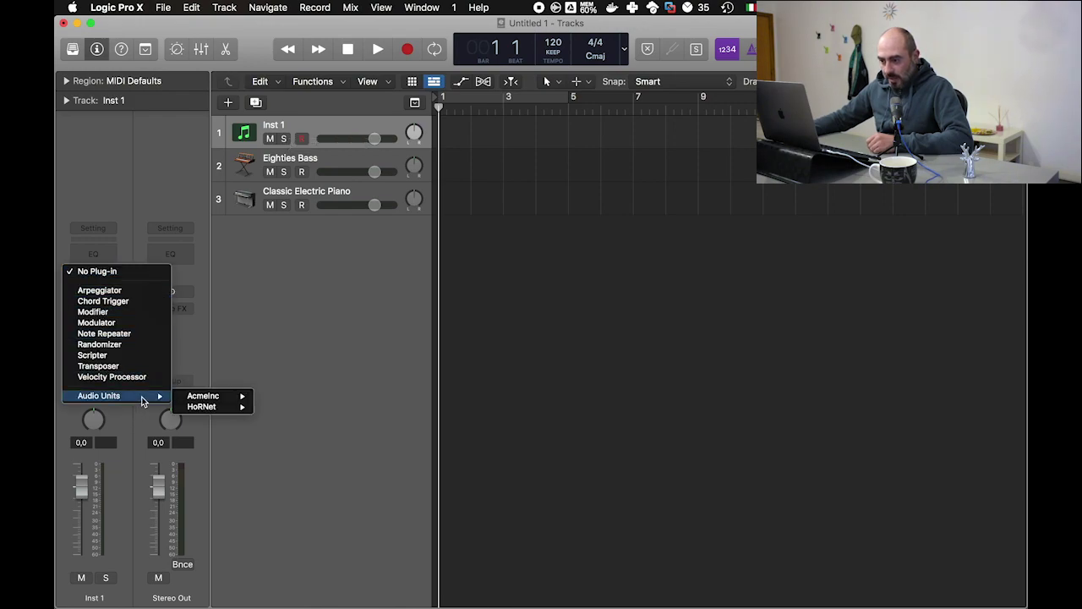
{"action": "mouse_move", "coordinate": [201, 407]}
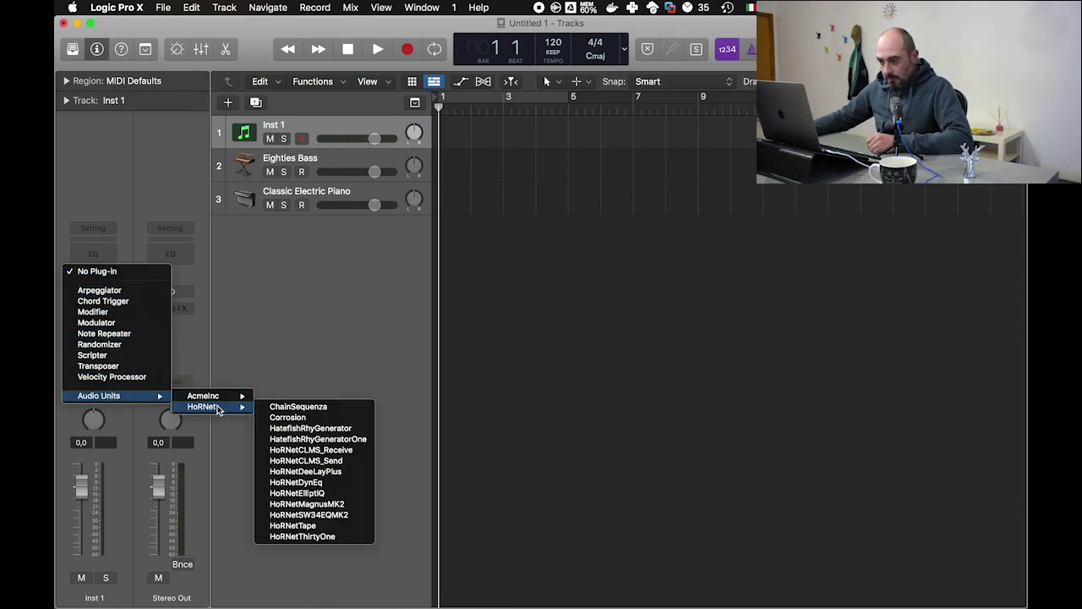
{"action": "left_click", "coordinate": [308, 429]}
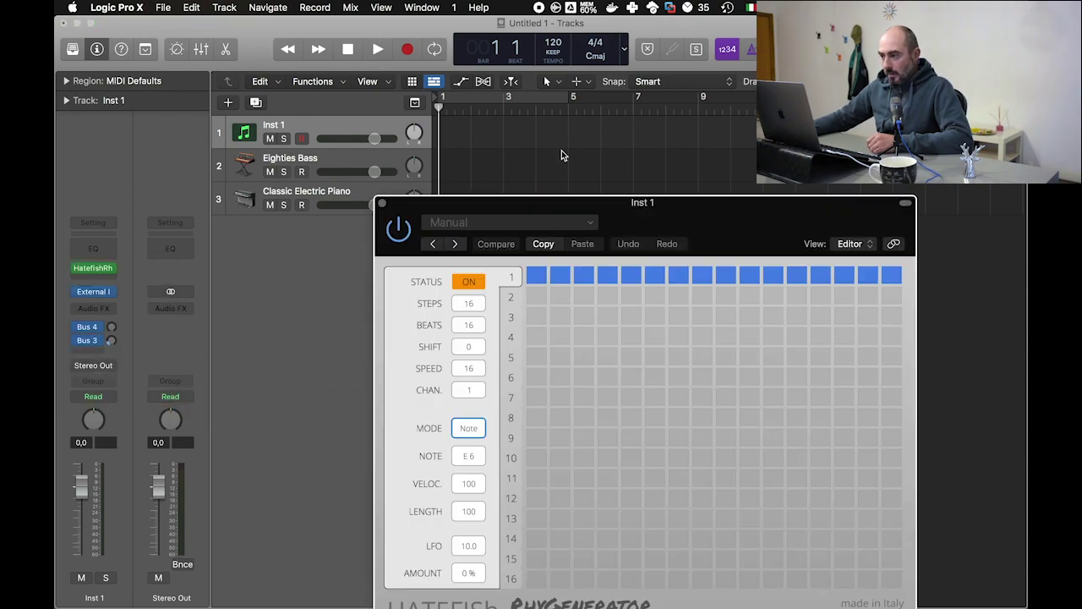
{"action": "left_click_drag", "start_coordinate": [573, 203], "coordinate": [577, 133]}
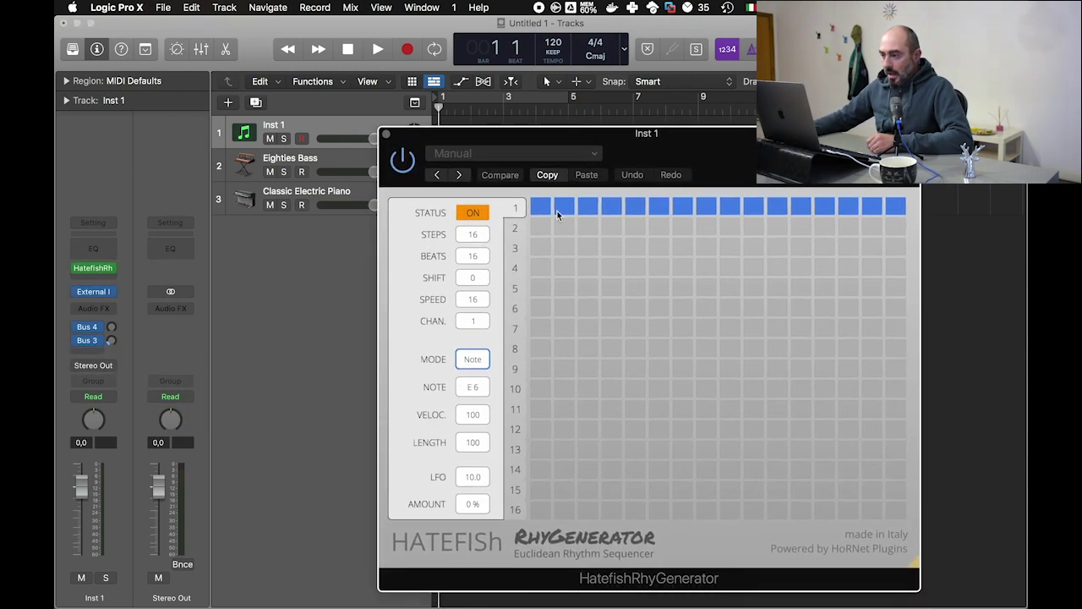
Step: Enable sequencer row 2 and set the beats to 8 for row 1 and 5 for row 2
{"action": "left_click", "coordinate": [515, 228]}
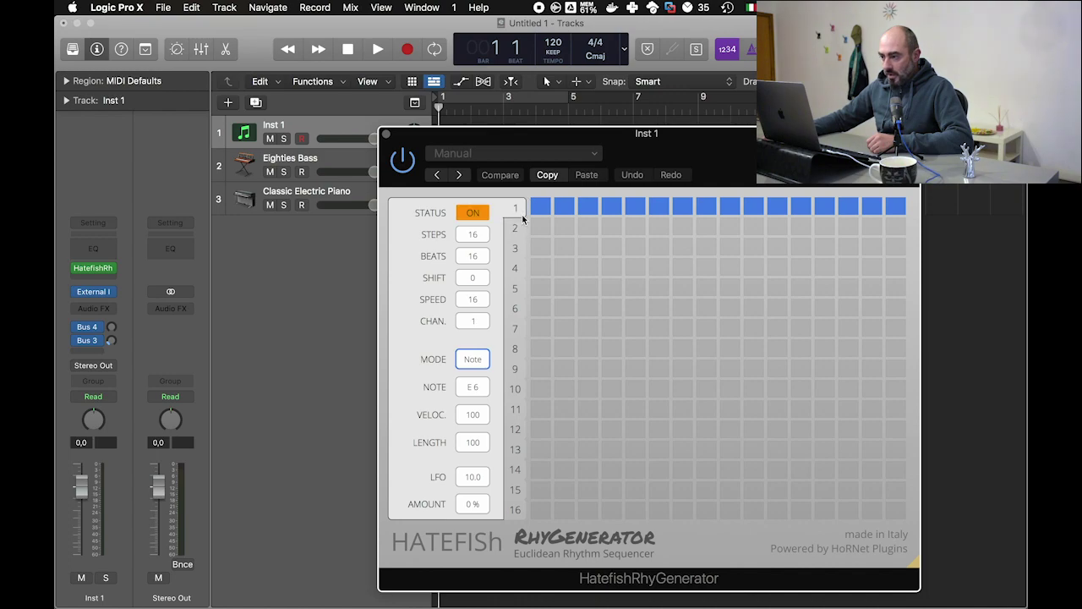
{"action": "left_click", "coordinate": [473, 212]}
{"action": "left_click", "coordinate": [514, 210]}
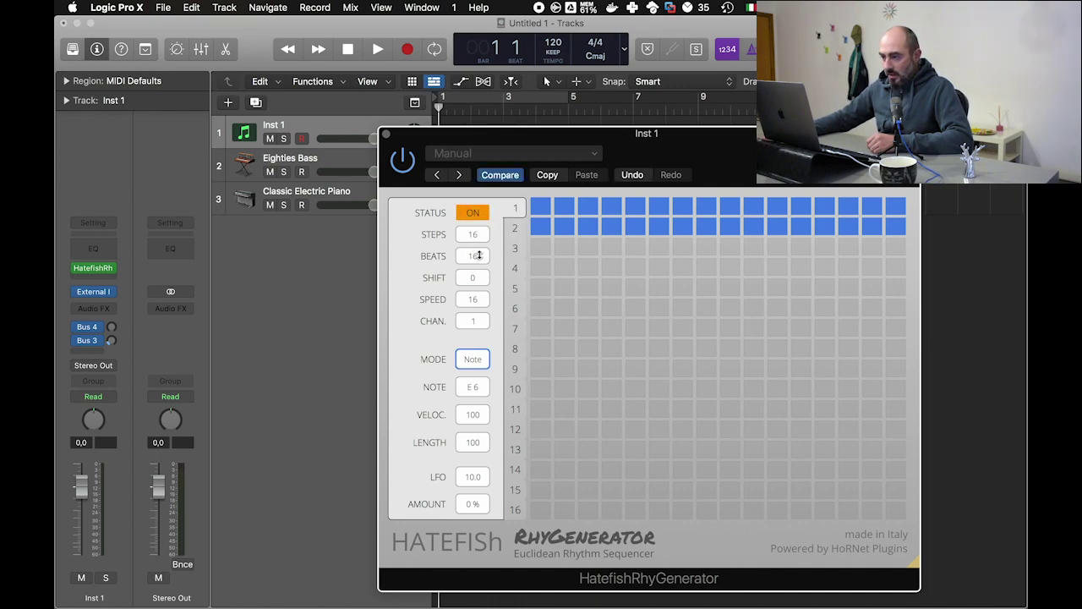
{"action": "left_click_drag", "start_coordinate": [478, 255], "coordinate": [477, 272]}
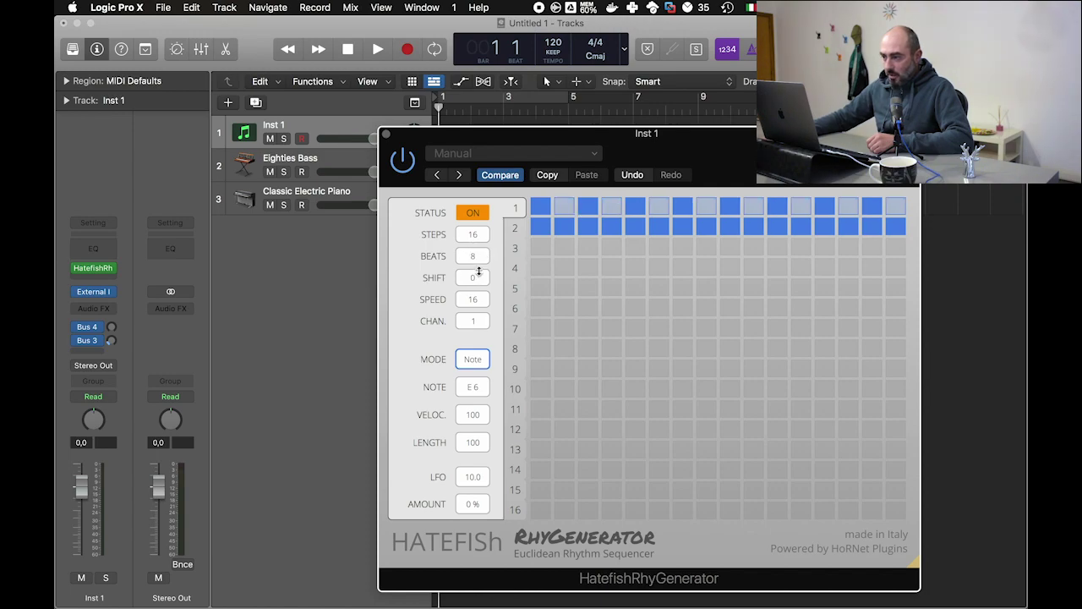
{"action": "left_click", "coordinate": [515, 230]}
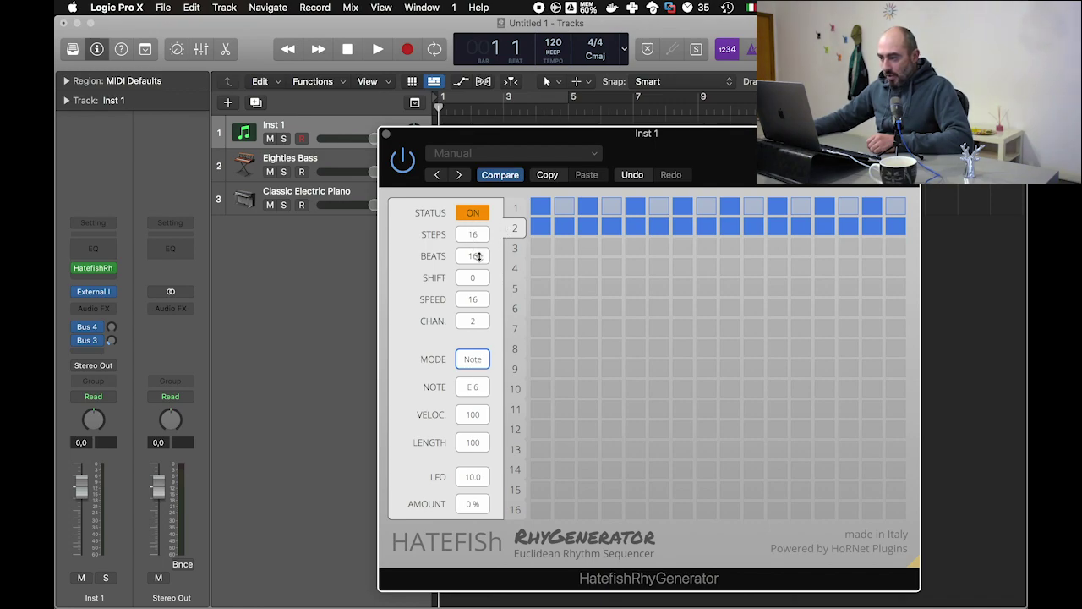
{"action": "left_click_drag", "start_coordinate": [479, 256], "coordinate": [476, 277]}
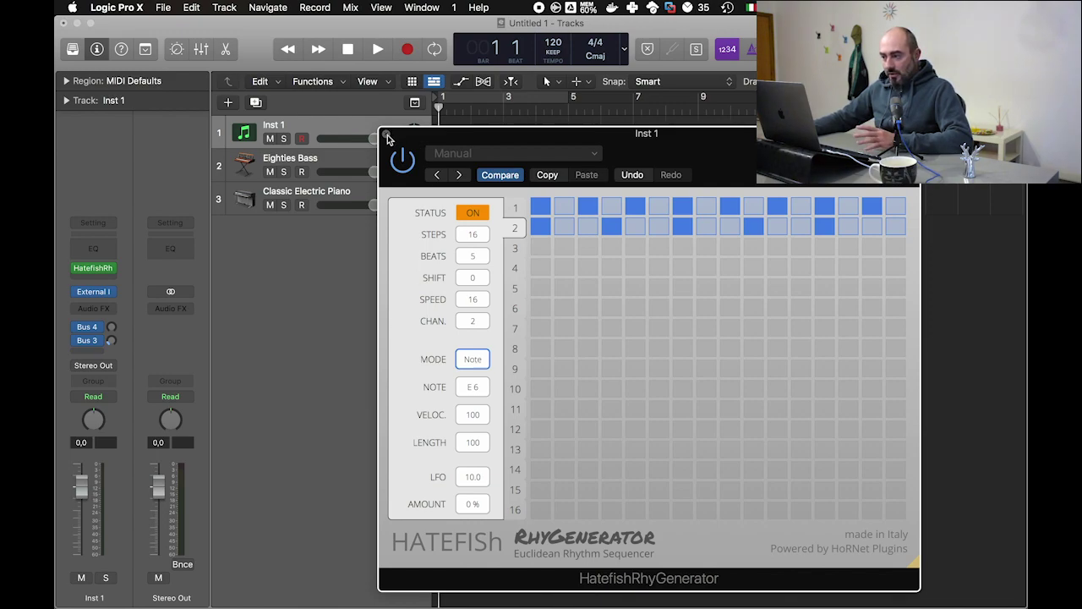
Step: Set row 2's note to E3 and row 1's note to E1
{"action": "left_click", "coordinate": [519, 214]}
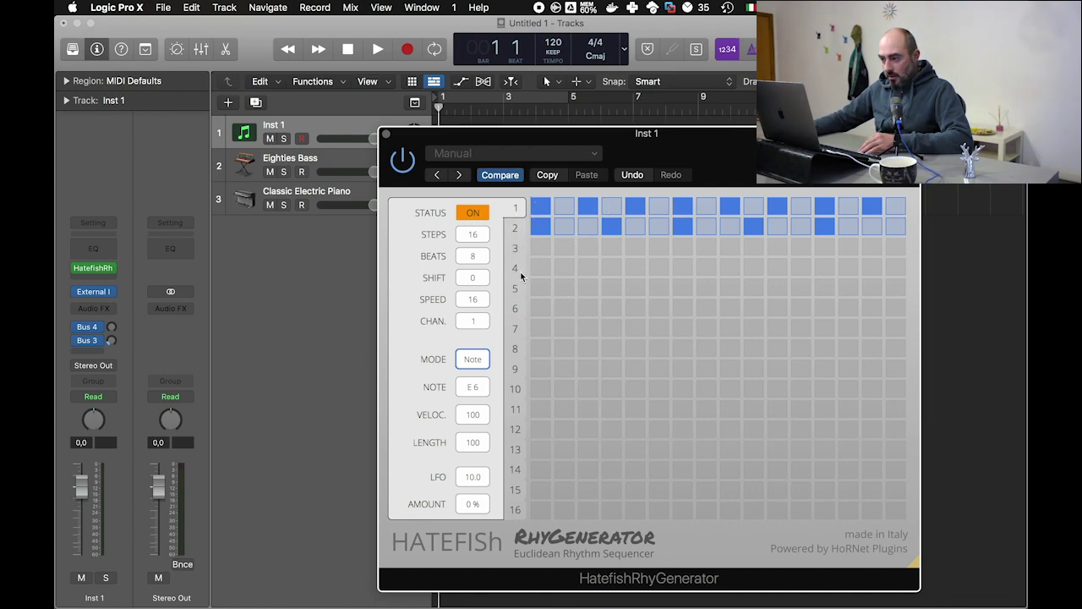
{"action": "left_click", "coordinate": [518, 229]}
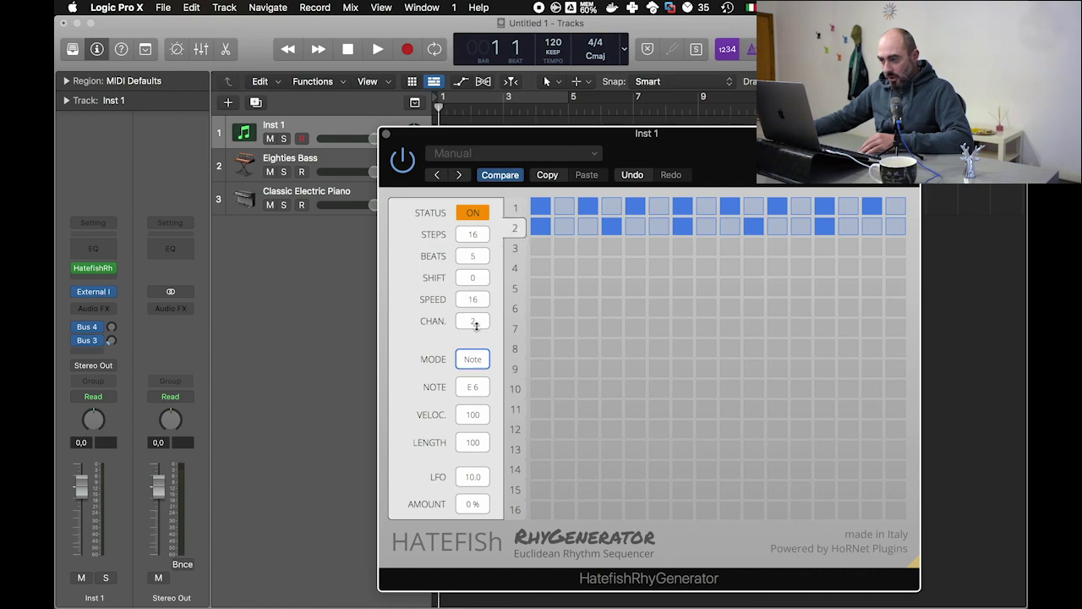
{"action": "left_click", "coordinate": [474, 391]}
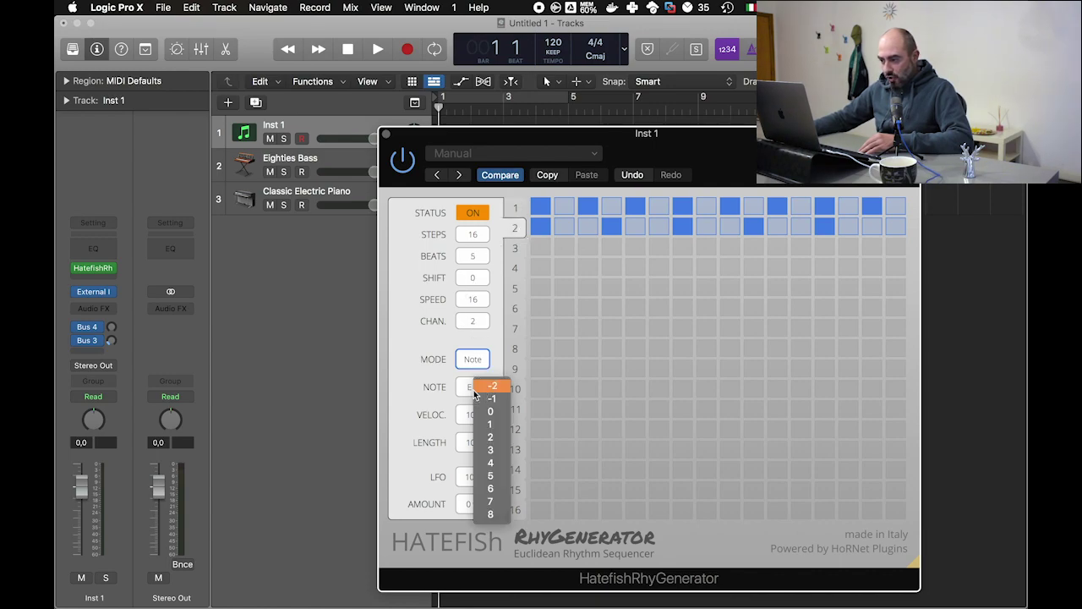
{"action": "left_click", "coordinate": [490, 454]}
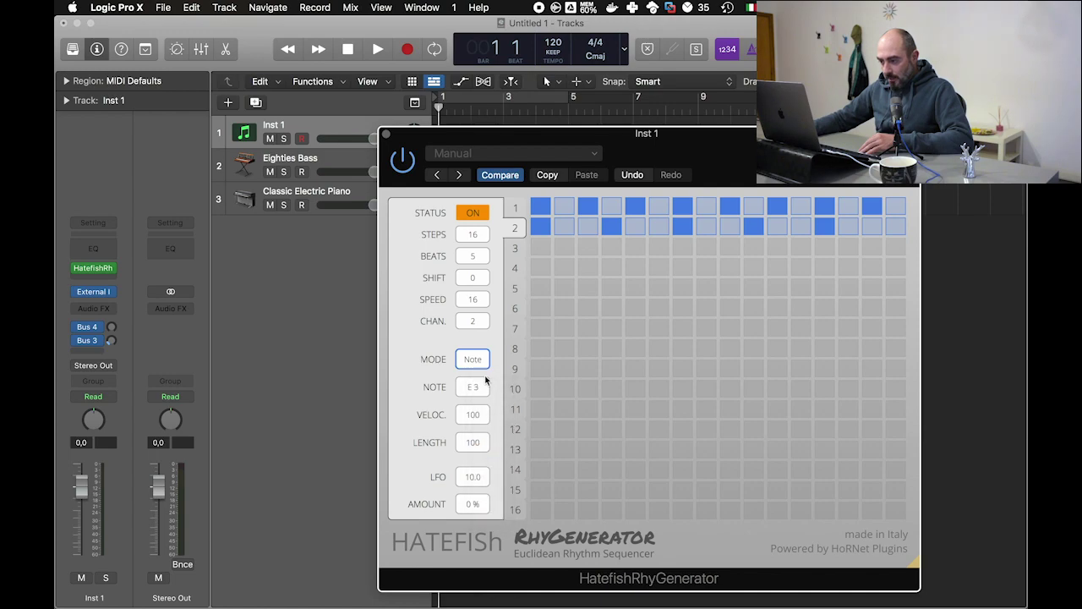
{"action": "left_click", "coordinate": [521, 209]}
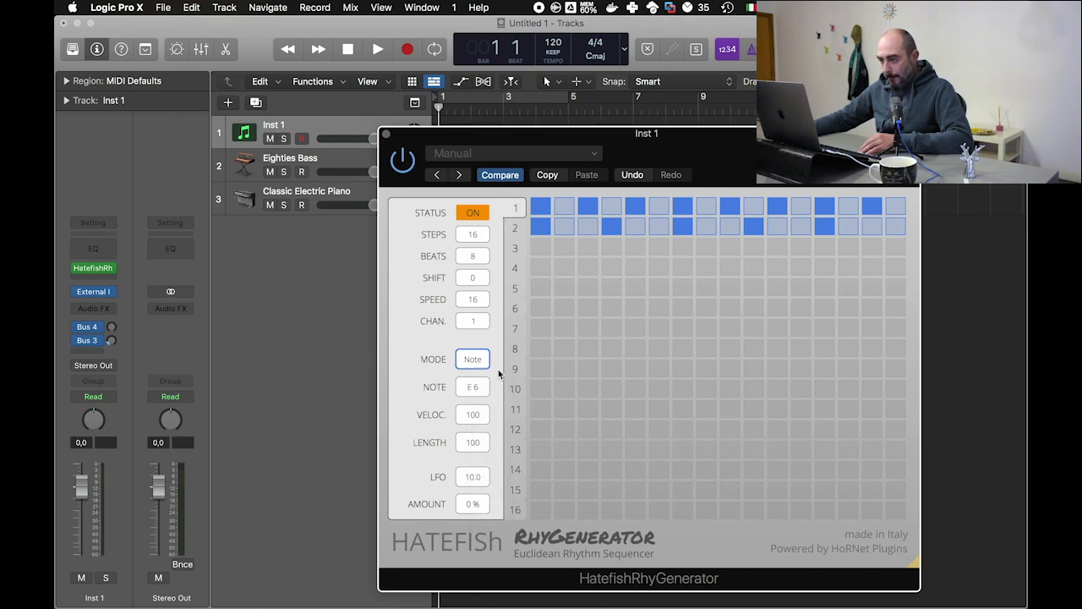
{"action": "left_click", "coordinate": [474, 389]}
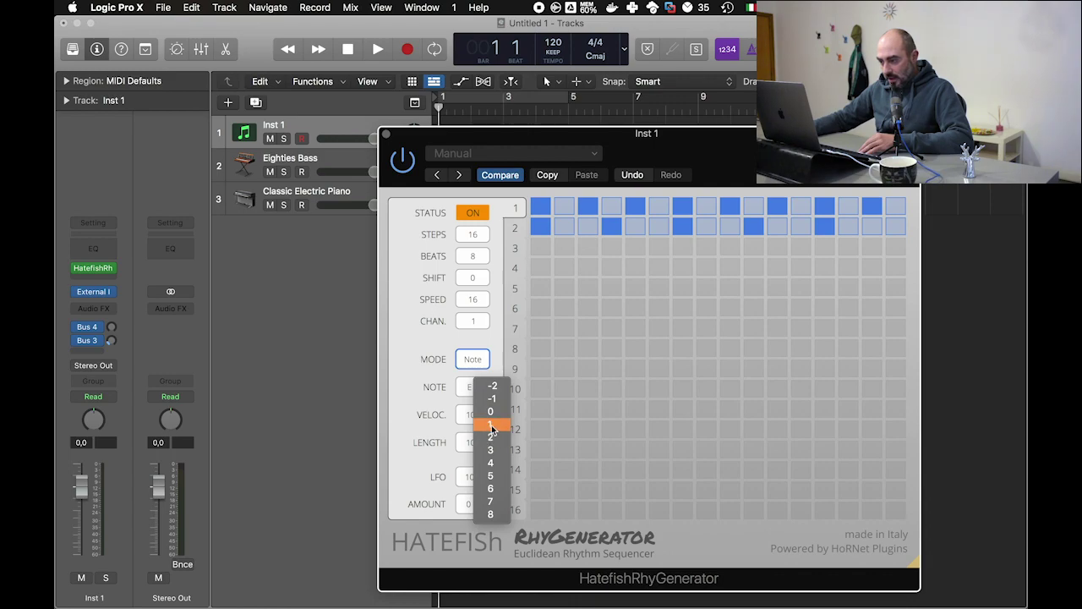
{"action": "left_click", "coordinate": [492, 428]}
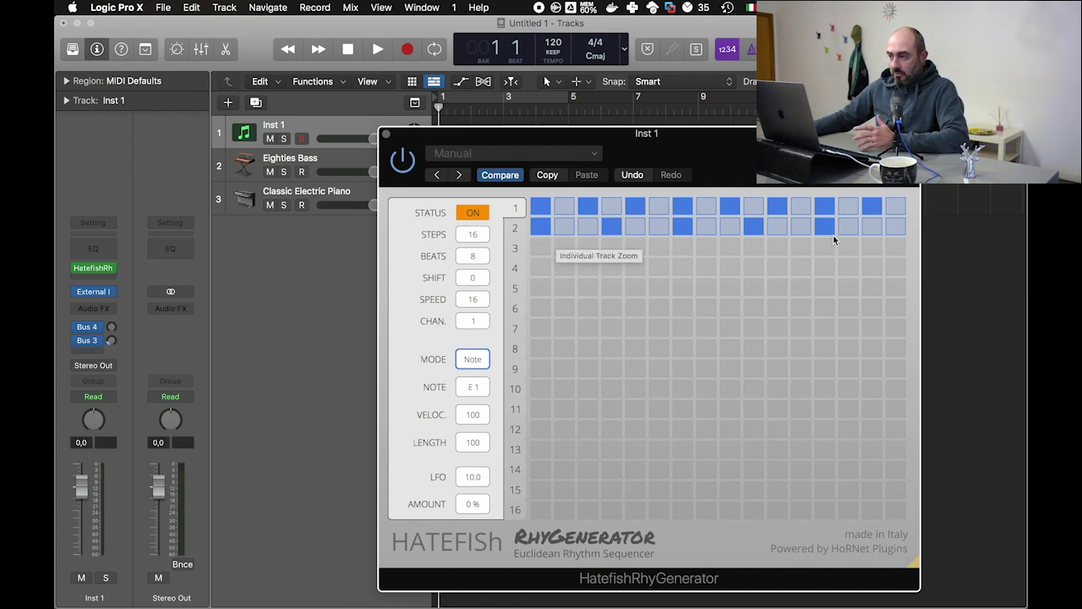
Step: Close the sequencer and set the Eighties Bass track to MIDI channel 1
{"action": "left_click", "coordinate": [385, 133]}
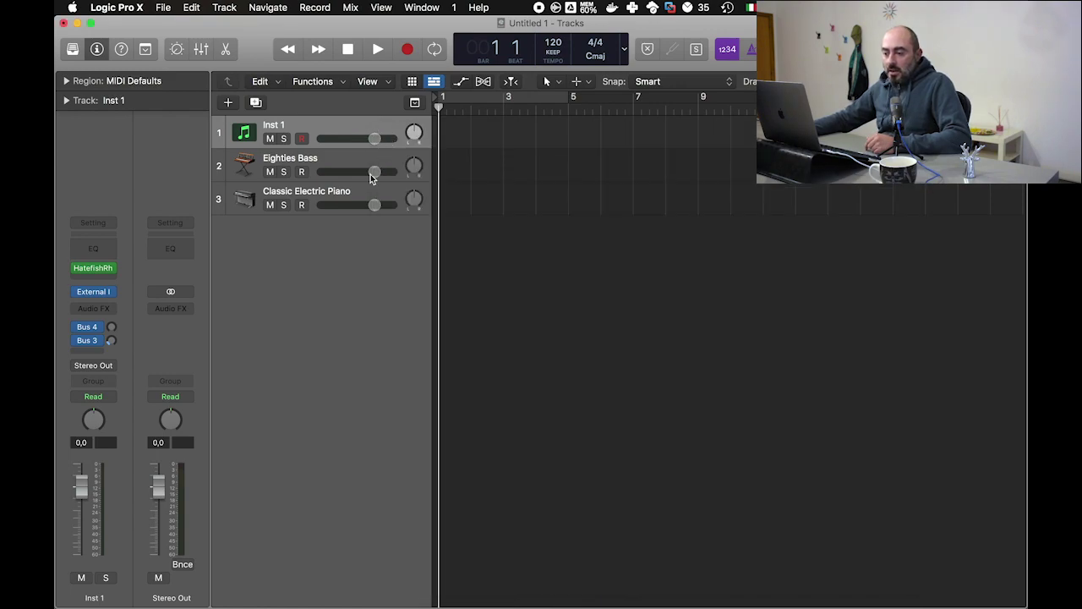
{"action": "left_click", "coordinate": [330, 160]}
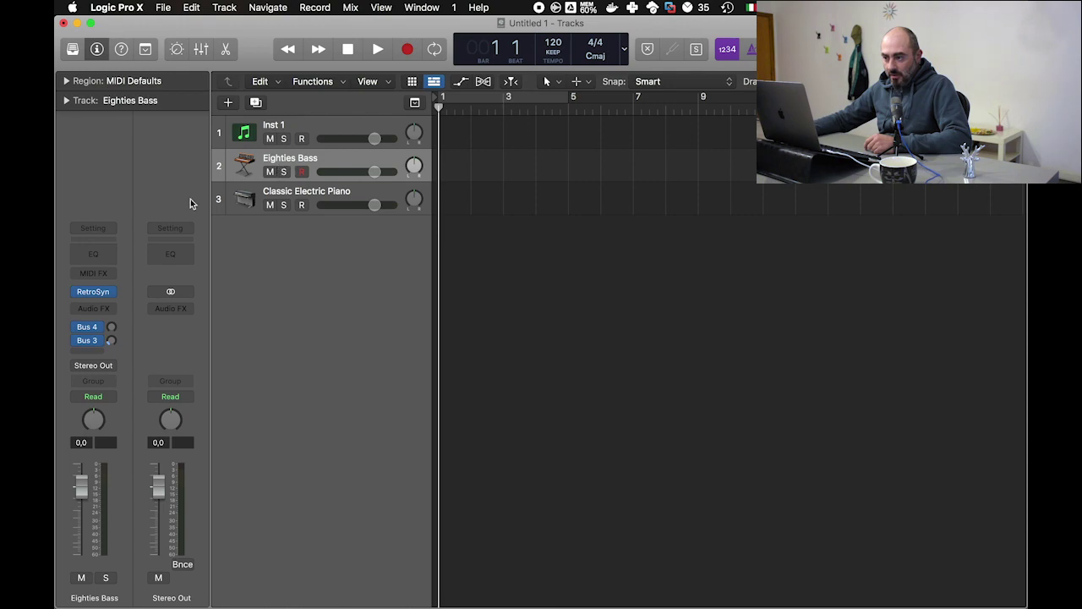
{"action": "left_click", "coordinate": [66, 101]}
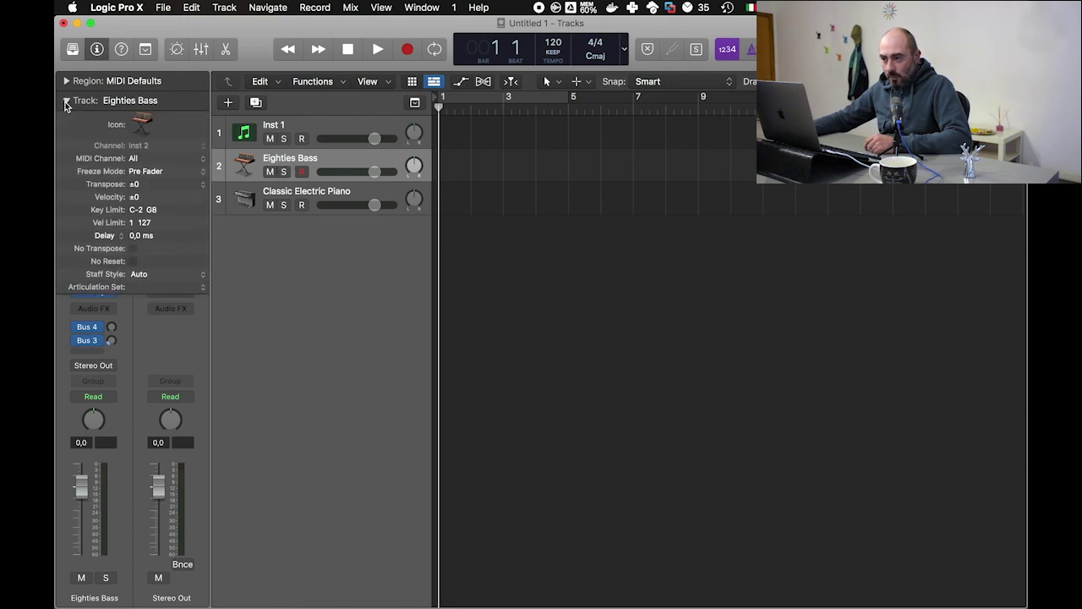
{"action": "left_click", "coordinate": [132, 159]}
{"action": "left_click", "coordinate": [139, 170]}
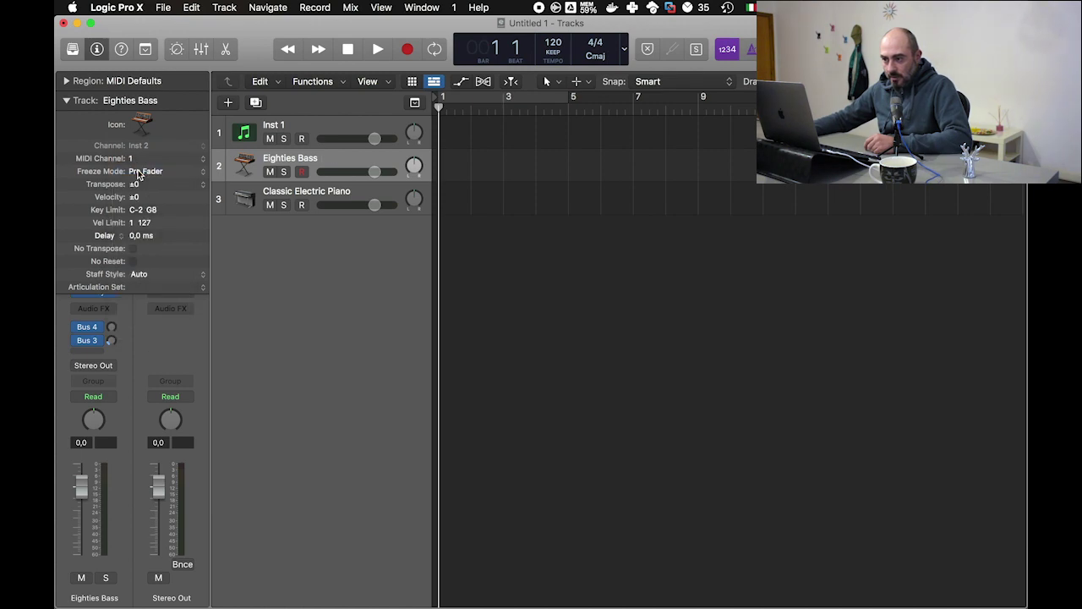
Step: Set Classic Electric Piano to MIDI channel 2 and record-arm it
{"action": "left_click", "coordinate": [264, 193]}
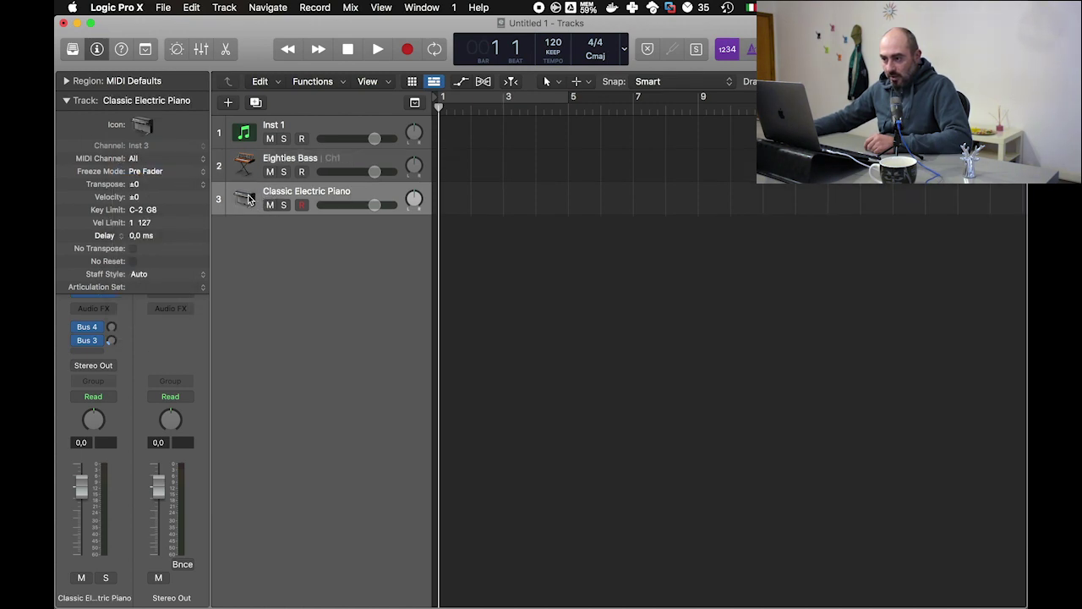
{"action": "left_click", "coordinate": [141, 161]}
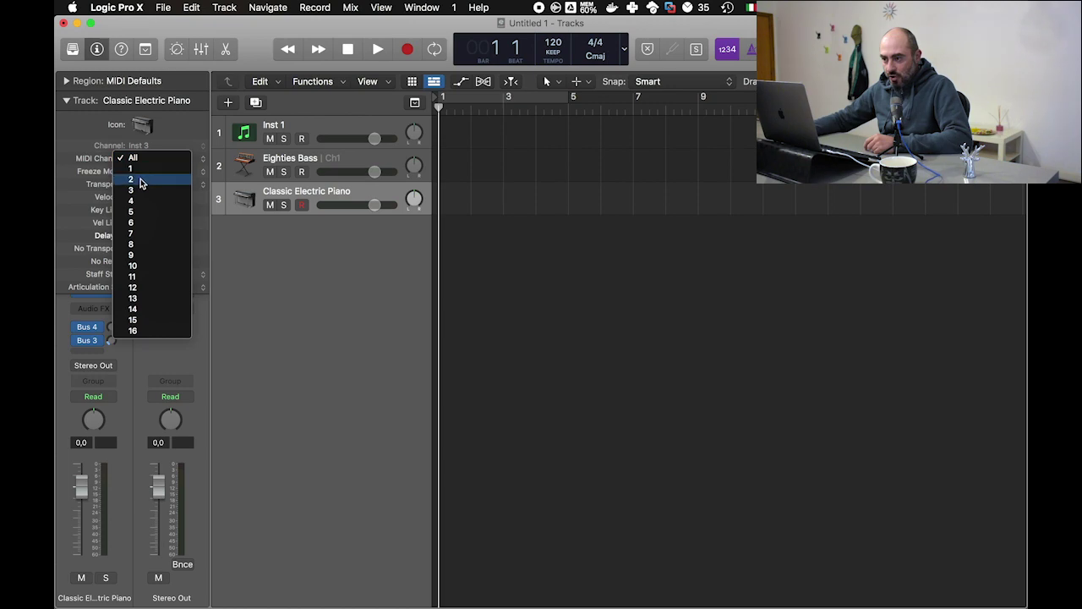
{"action": "left_click", "coordinate": [137, 180]}
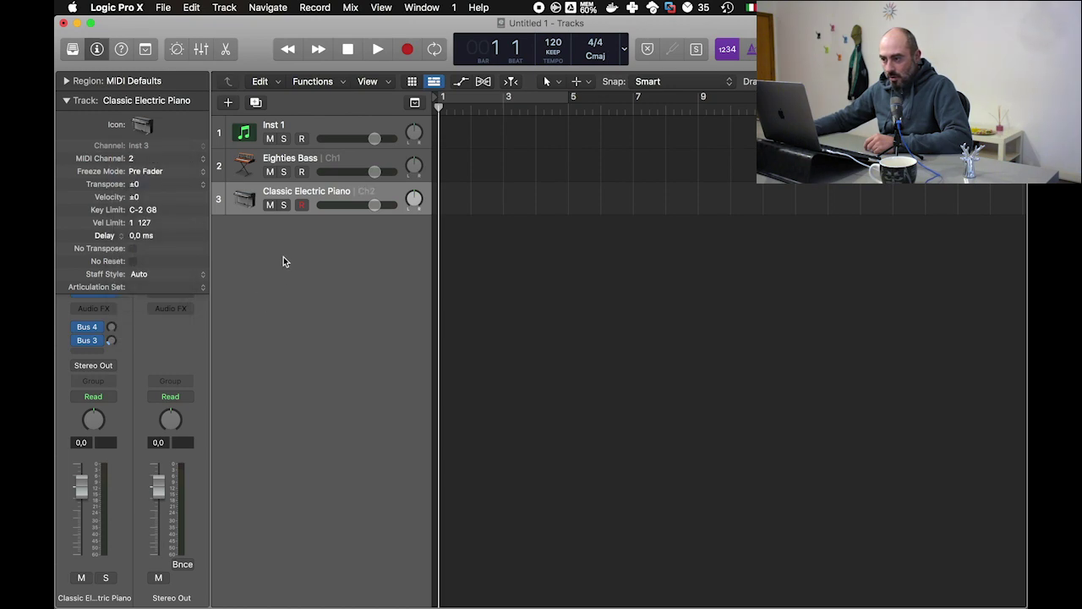
{"action": "left_click", "coordinate": [302, 205]}
Step: Select Inst 1 and record-arm tracks 2 and 3
{"action": "left_click", "coordinate": [315, 133]}
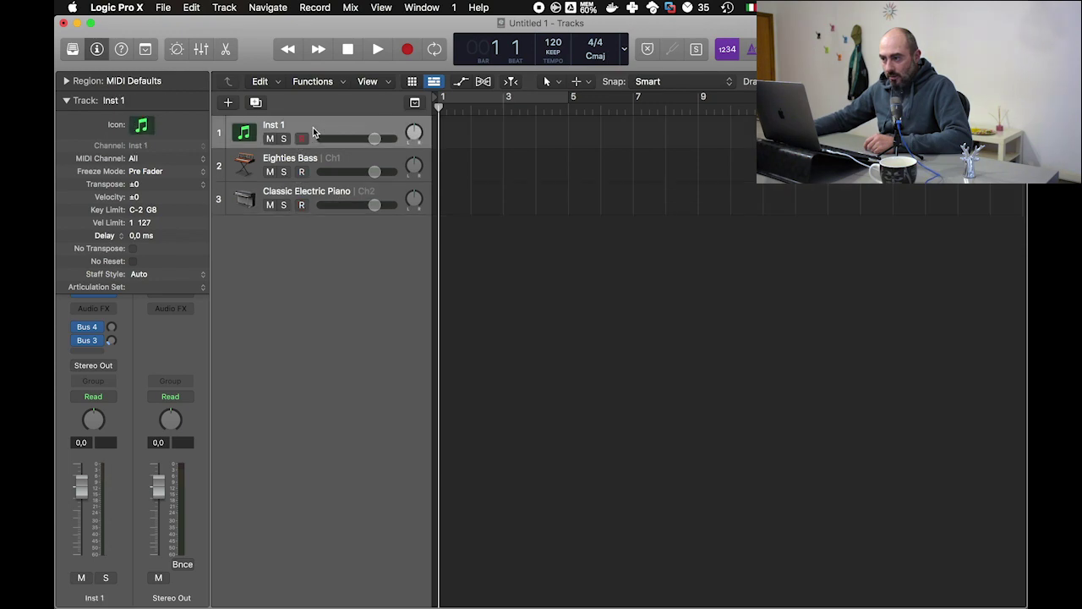
{"action": "left_click", "coordinate": [301, 171]}
{"action": "left_click", "coordinate": [302, 204]}
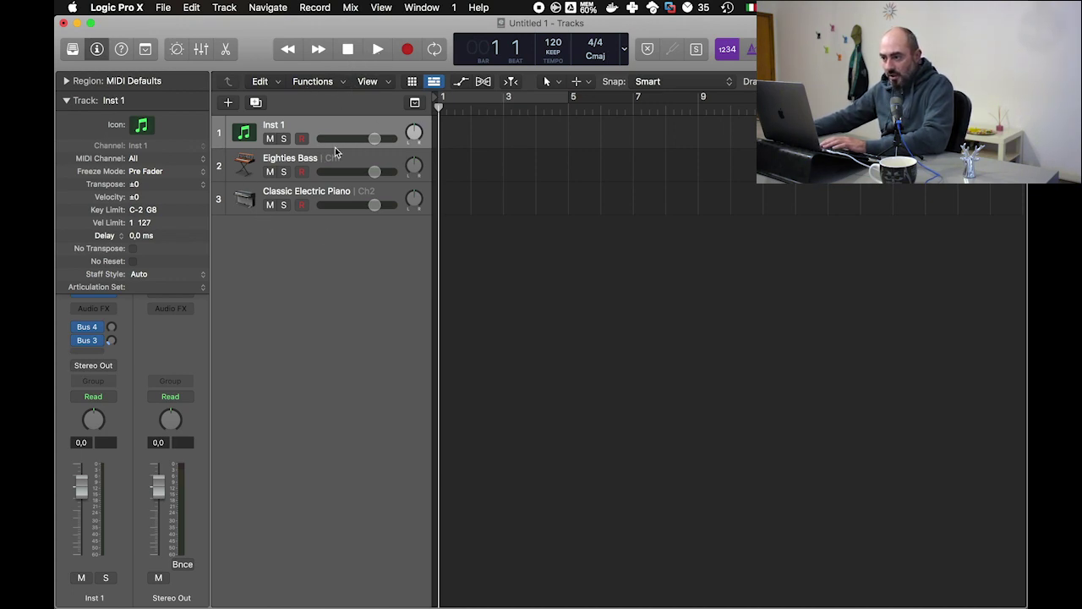
Step: Start playback, lower Eighties Bass slightly and raise Classic Electric Piano to about +3.9 dB
{"action": "left_click", "coordinate": [378, 50]}
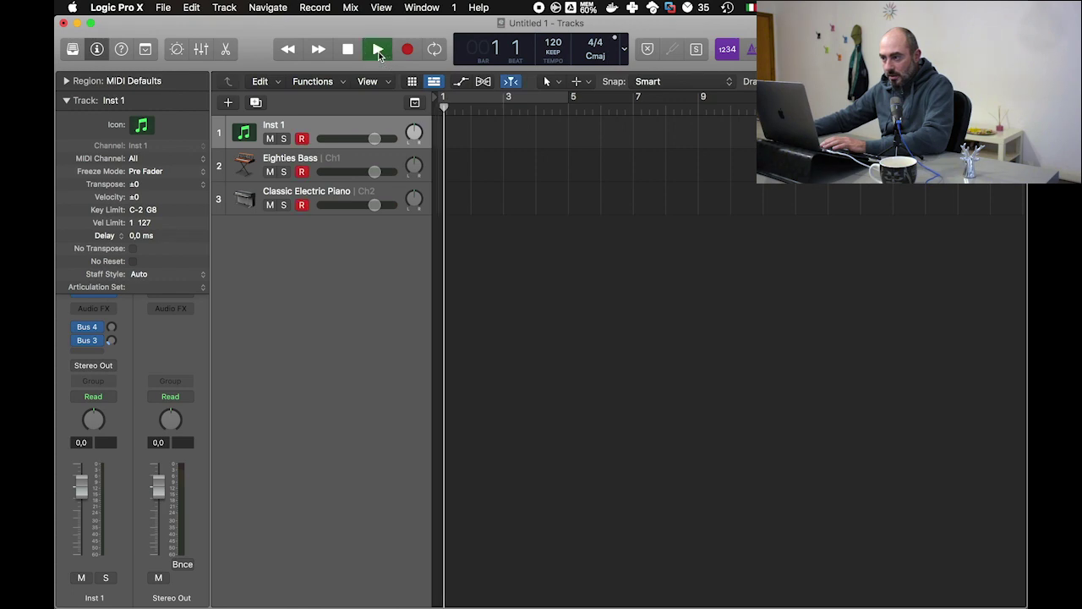
{"action": "left_click_drag", "start_coordinate": [373, 178], "coordinate": [399, 208]}
{"action": "left_click", "coordinate": [372, 208]}
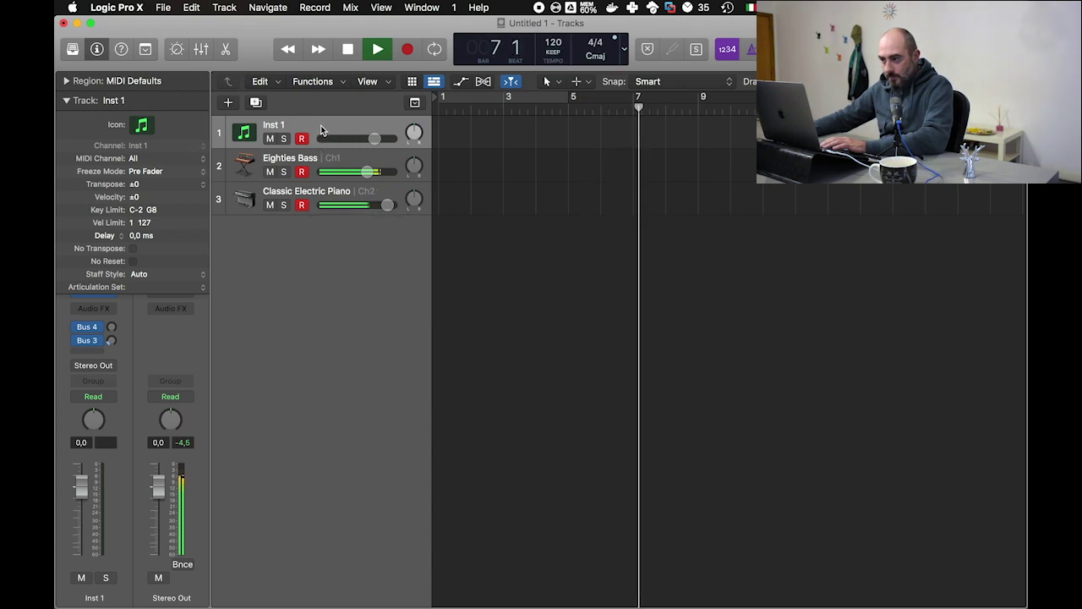
{"action": "left_click", "coordinate": [66, 100]}
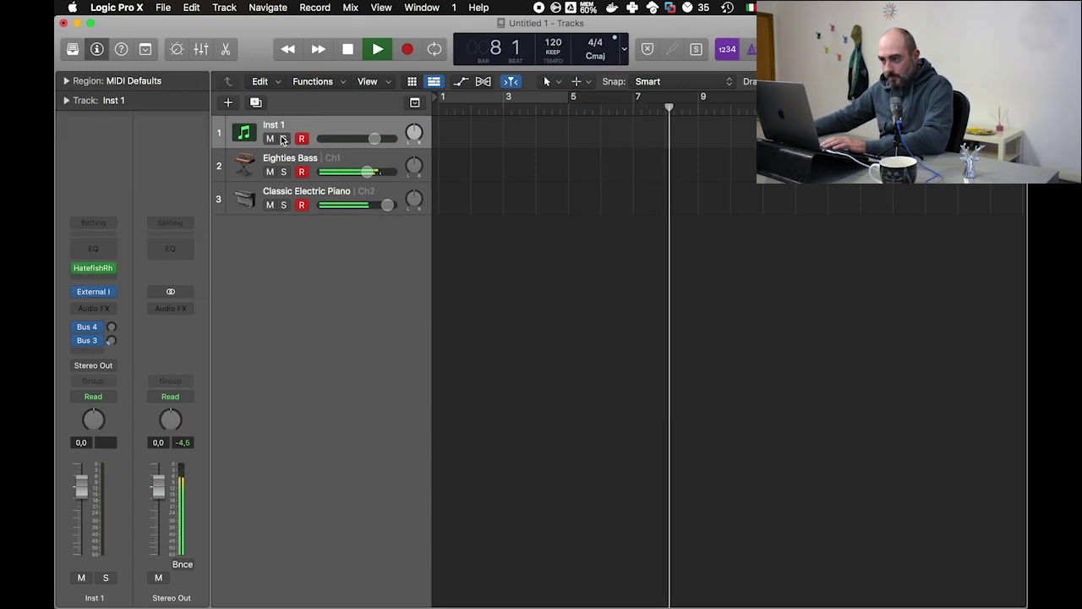
Step: In the HatefishRhyGenerator window, raise row 1's beats from 8 to 10, then stop playback
{"action": "left_click", "coordinate": [95, 270]}
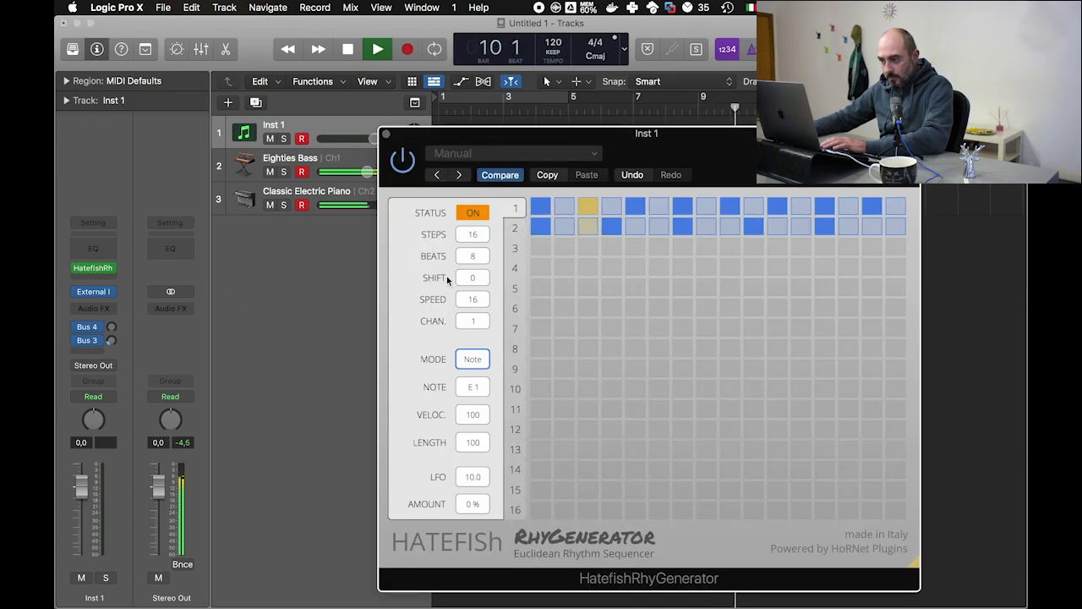
{"action": "mouse_move", "coordinate": [476, 300]}
{"action": "left_mouse_down"}
{"action": "mouse_move", "coordinate": [480, 287]}
{"action": "mouse_move", "coordinate": [480, 302]}
{"action": "left_mouse_up"}
{"action": "left_click_drag", "start_coordinate": [481, 256], "coordinate": [484, 253]}
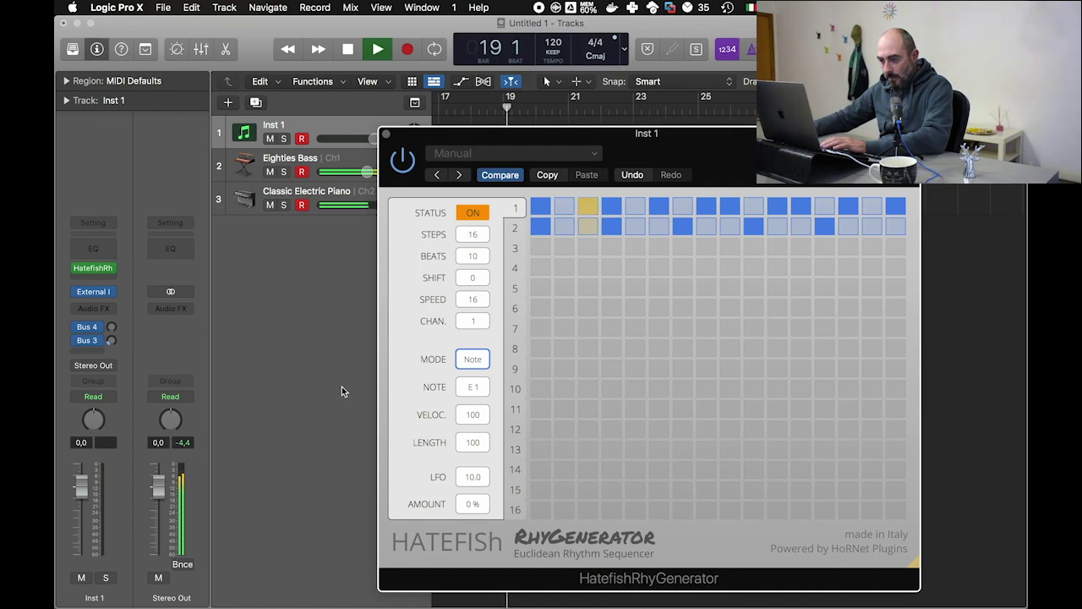
{"action": "key", "text": "space"}
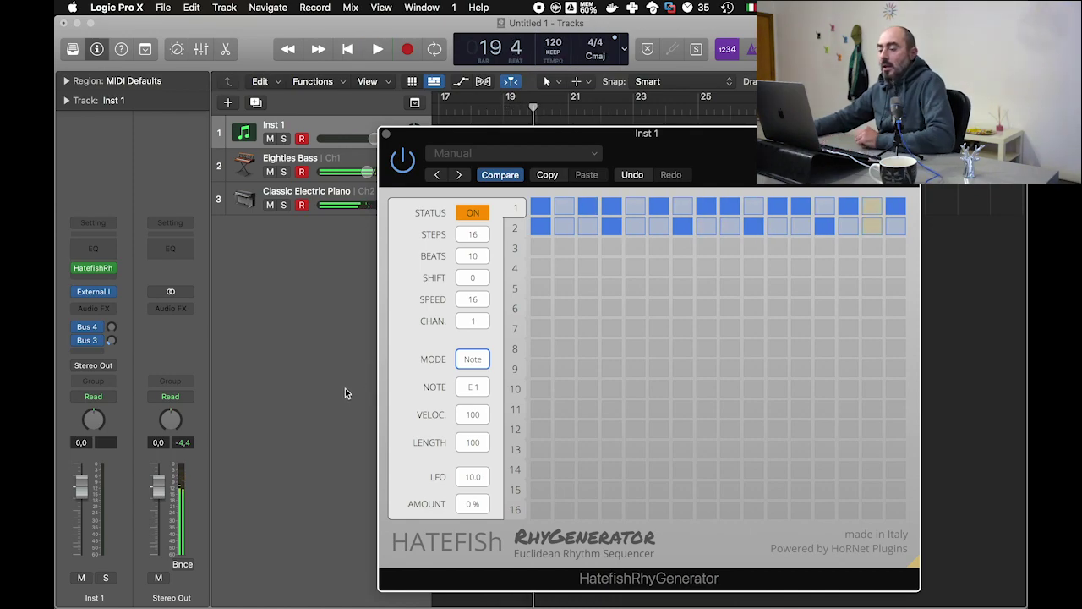
Step: Nudge the HatefishRhyGenerator window slightly right, away from the track list
{"action": "left_click_drag", "start_coordinate": [463, 133], "coordinate": [495, 126]}
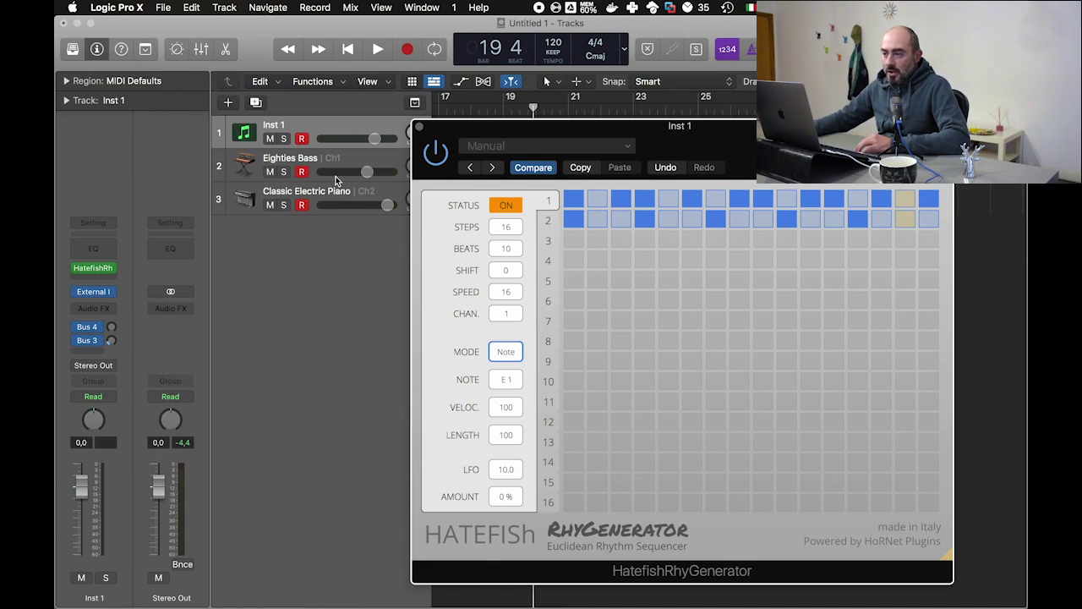
{"action": "left_click_drag", "start_coordinate": [470, 133], "coordinate": [501, 146]}
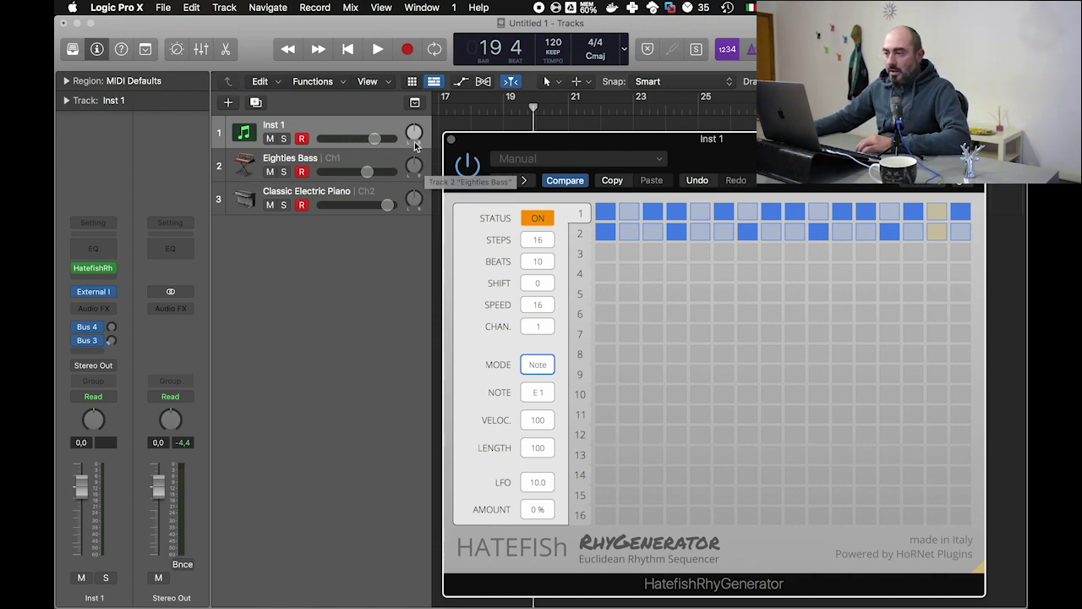
{"action": "left_click_drag", "start_coordinate": [529, 147], "coordinate": [512, 145]}
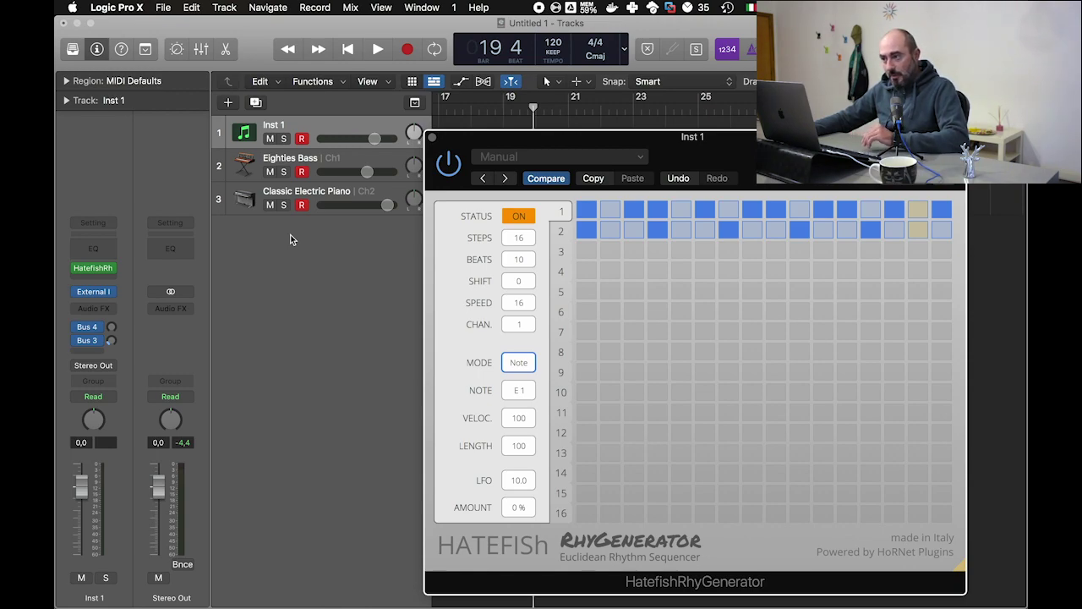
Step: Launch Audio MIDI Setup by searching 'midi' in Spotlight
{"action": "key", "text": "super+space"}
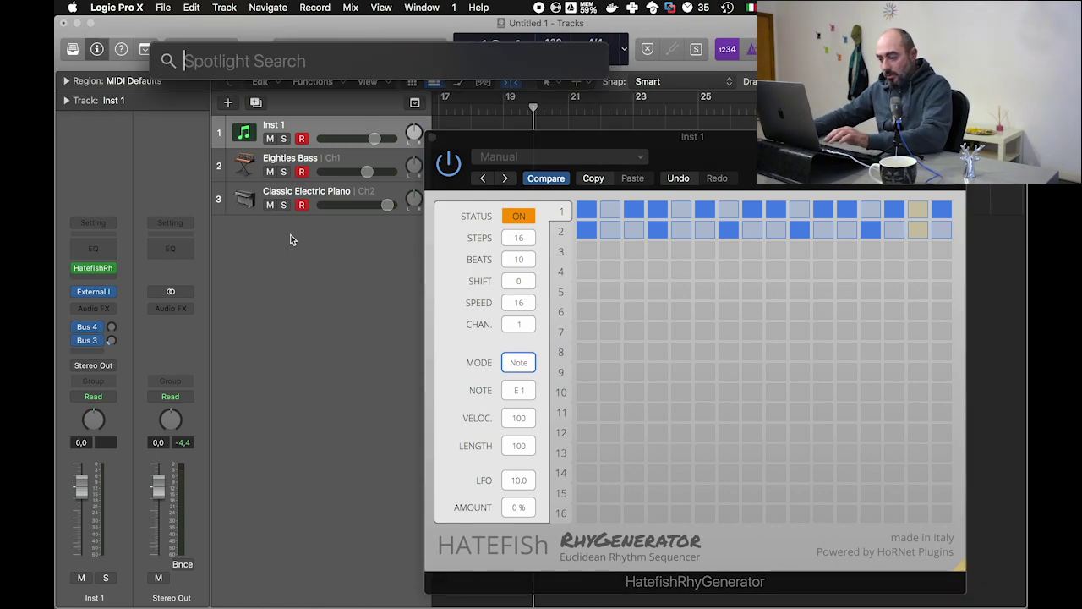
{"action": "type", "text": "mid"}
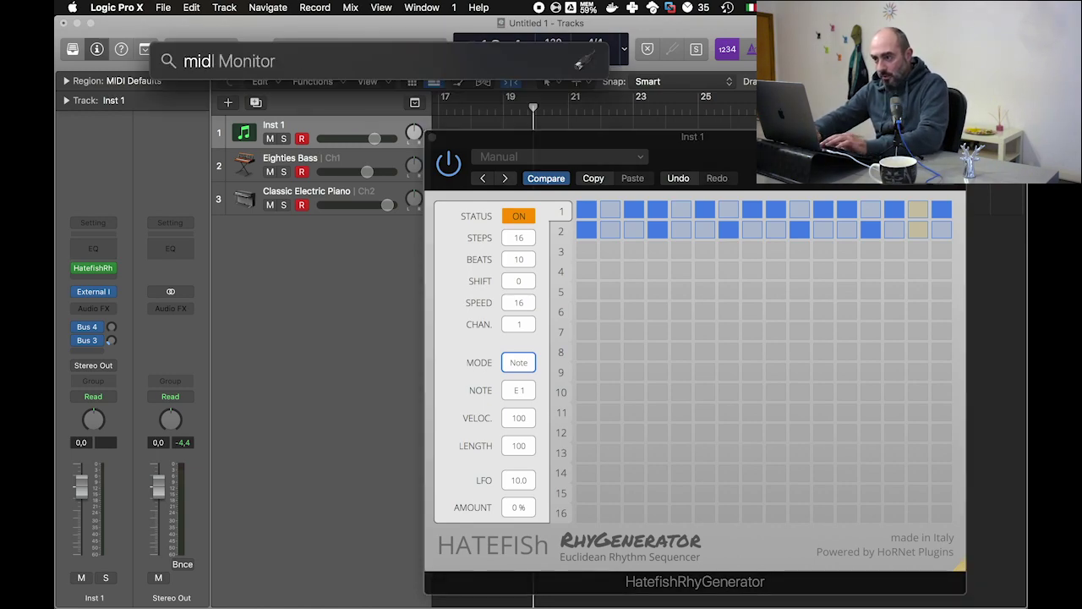
{"action": "type", "text": "i"}
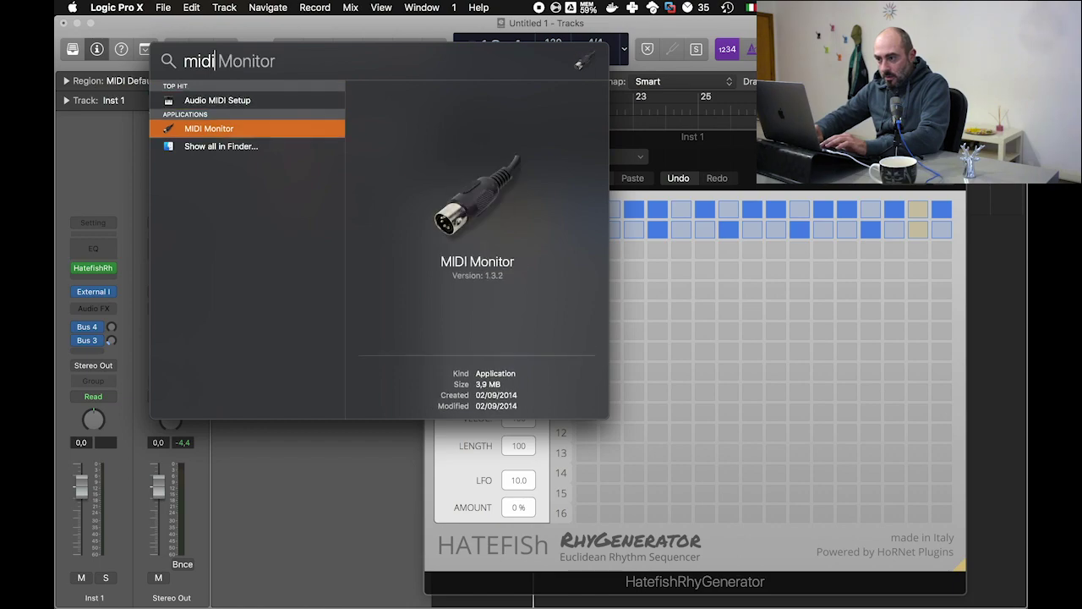
{"action": "key", "text": "Up"}
{"action": "key", "text": "Return"}
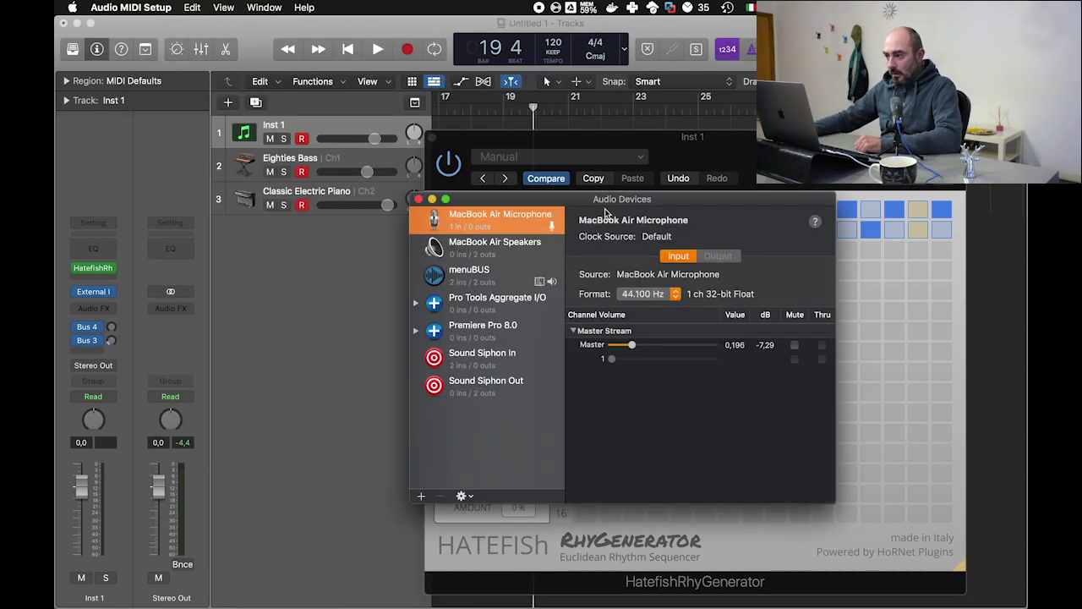
Step: Move the Audio Devices window up and left and bring up the Window menu
{"action": "left_click_drag", "start_coordinate": [609, 201], "coordinate": [531, 185]}
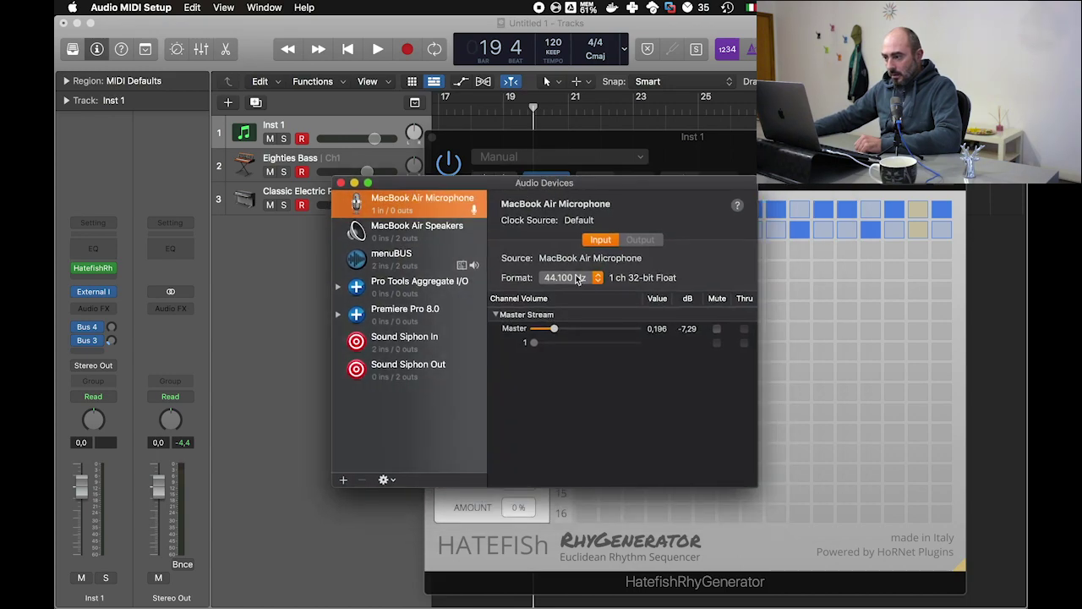
{"action": "left_click_drag", "start_coordinate": [429, 184], "coordinate": [390, 163]}
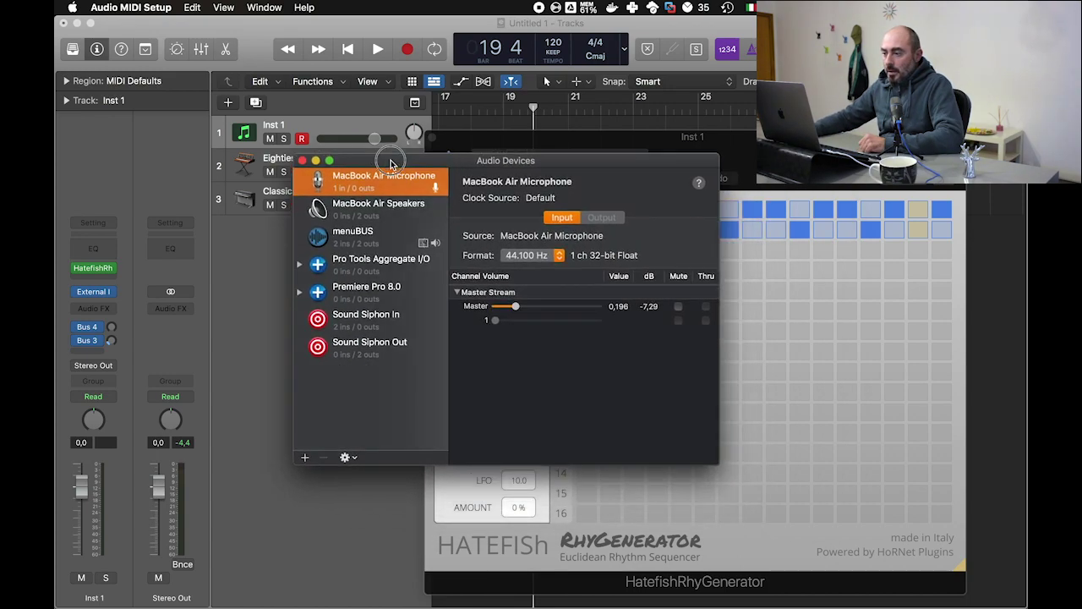
{"action": "left_click", "coordinate": [193, 7]}
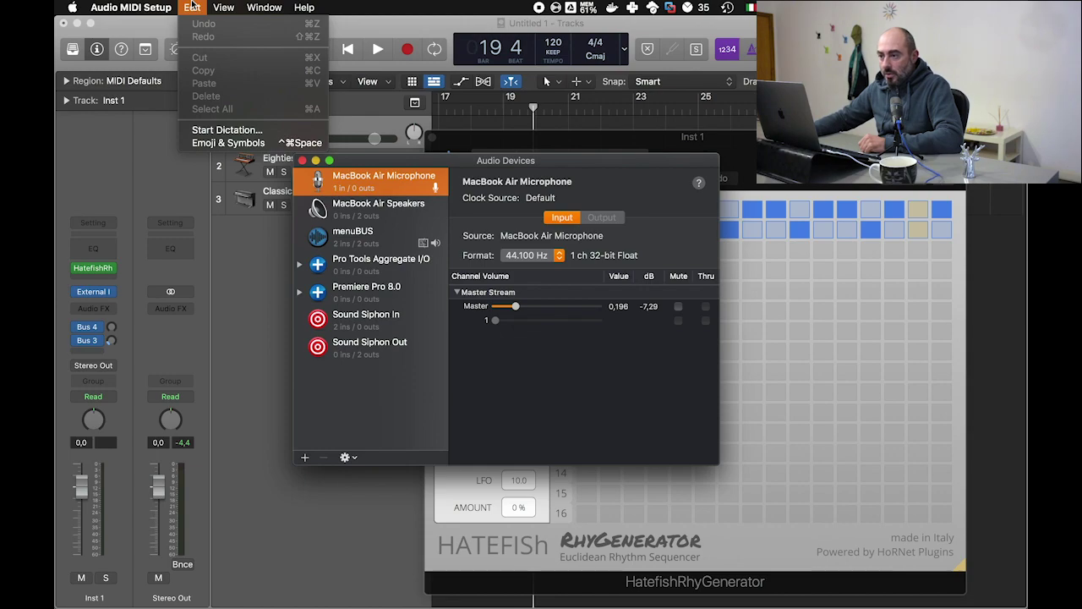
{"action": "mouse_move", "coordinate": [262, 6]}
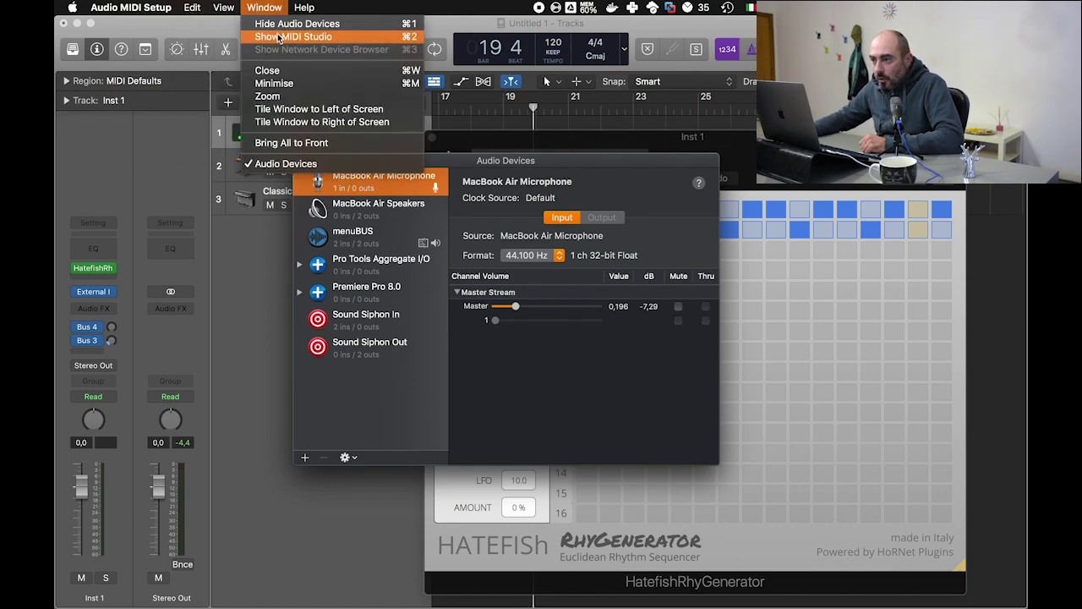
Step: Show the MIDI Studio and rearrange its device icons, moving IAC Driver right
{"action": "left_click", "coordinate": [279, 37]}
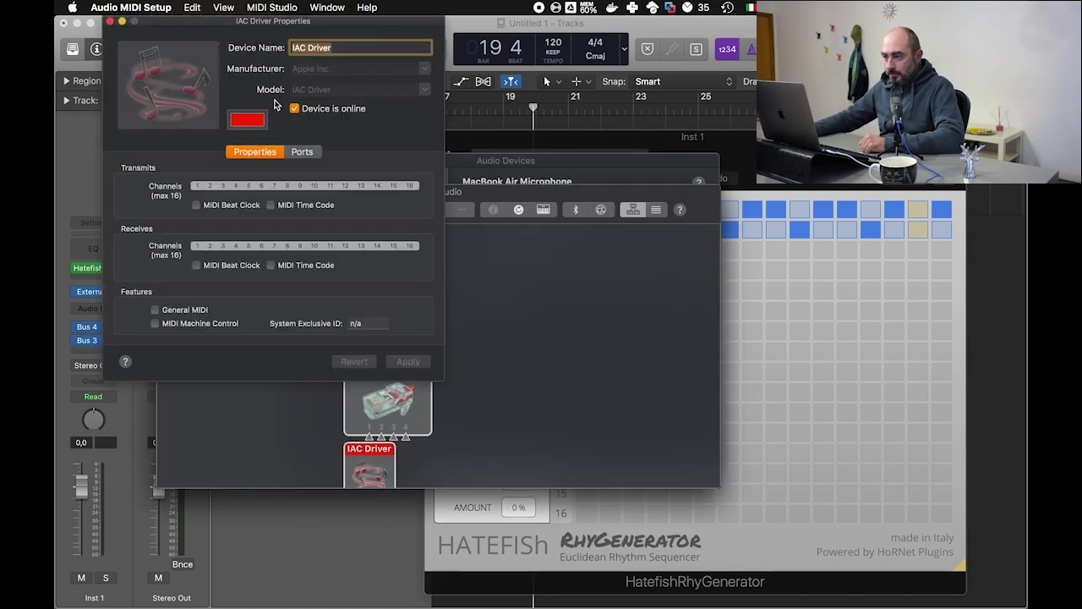
{"action": "left_click", "coordinate": [110, 20]}
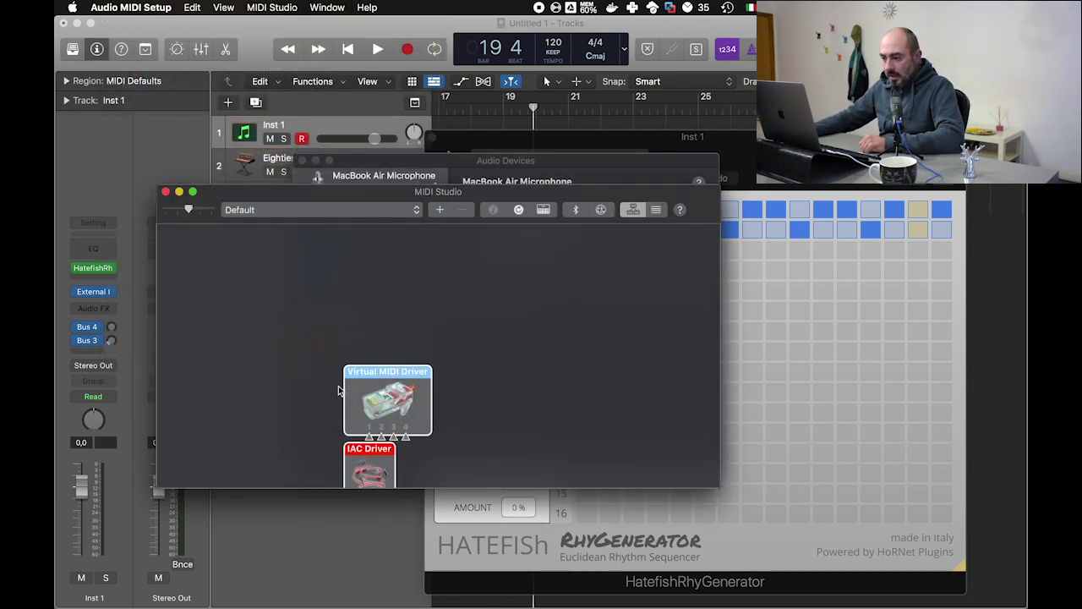
{"action": "left_click_drag", "start_coordinate": [365, 377], "coordinate": [361, 331]}
{"action": "left_click_drag", "start_coordinate": [375, 471], "coordinate": [534, 333]}
Step: Set the IAC Driver's 'Device is online' option on, then return to Logic Pro X
{"action": "double_click", "coordinate": [531, 332]}
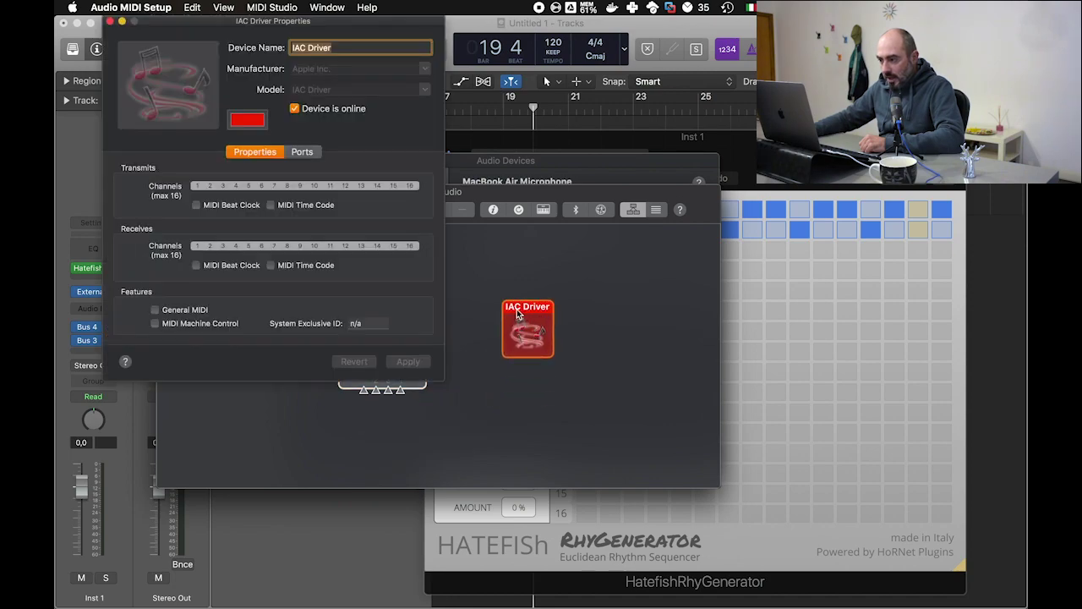
{"action": "left_click", "coordinate": [295, 109]}
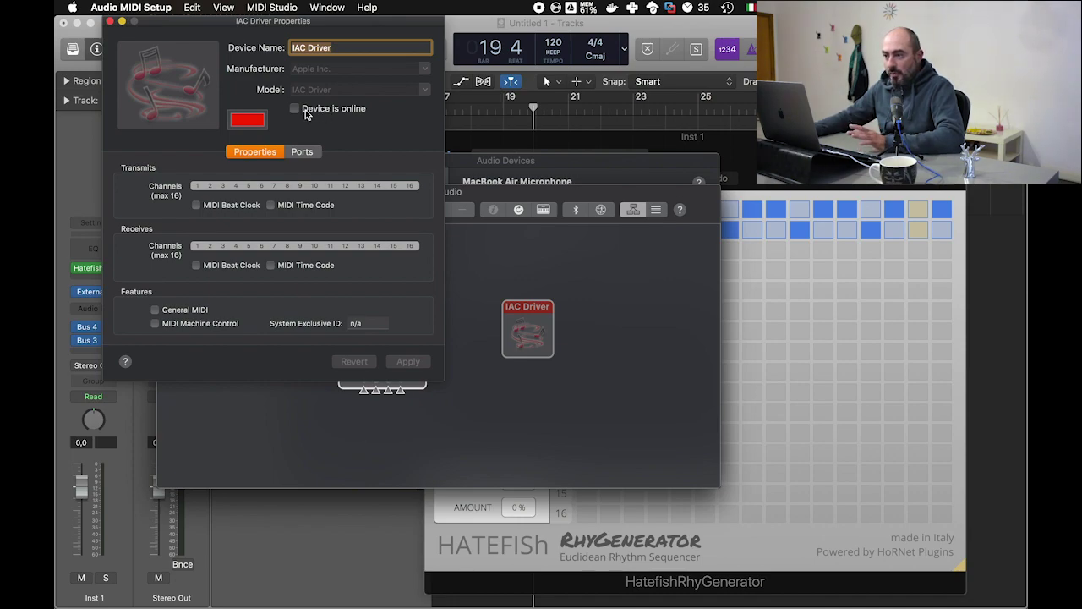
{"action": "left_click", "coordinate": [295, 109]}
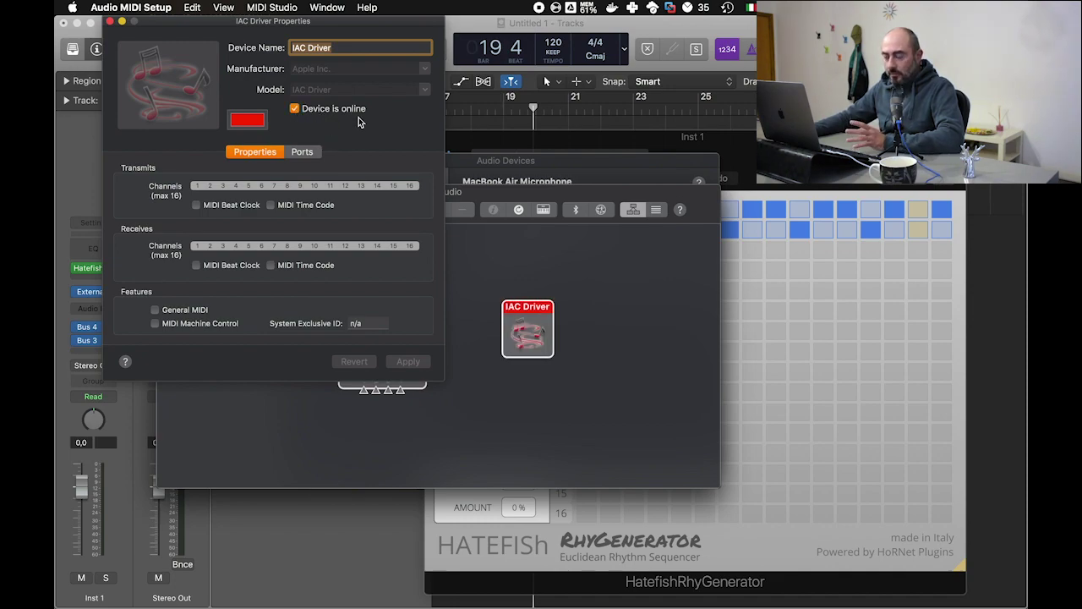
{"action": "left_click", "coordinate": [110, 23]}
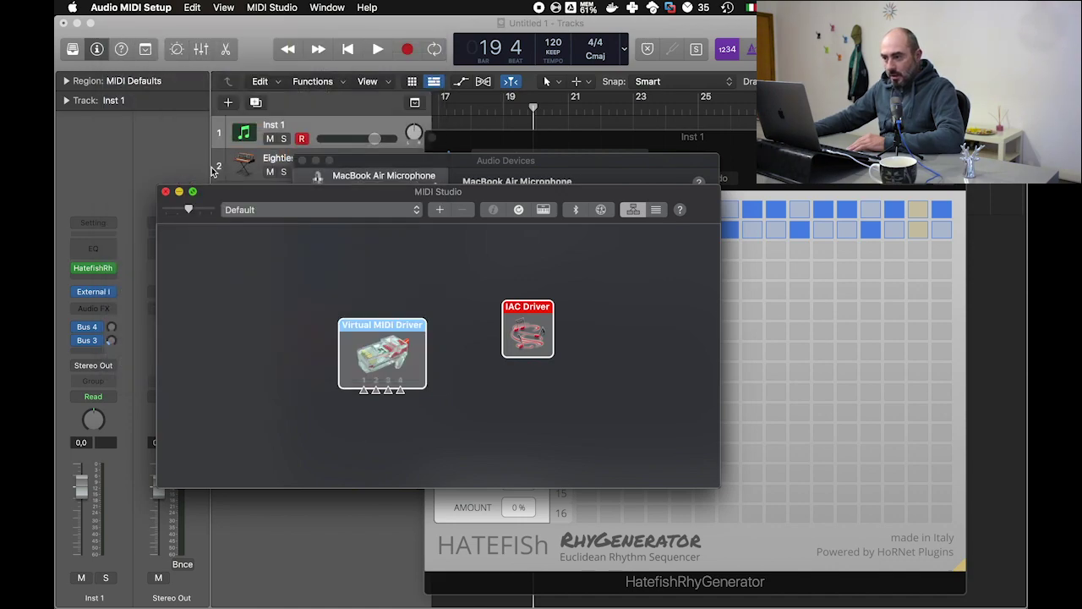
{"action": "left_click", "coordinate": [251, 46]}
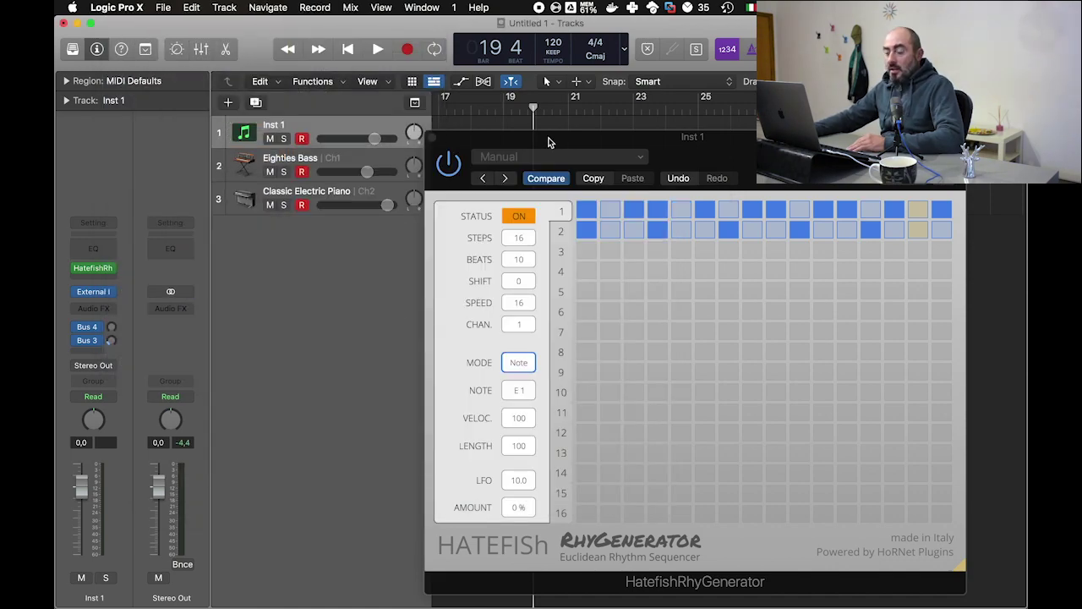